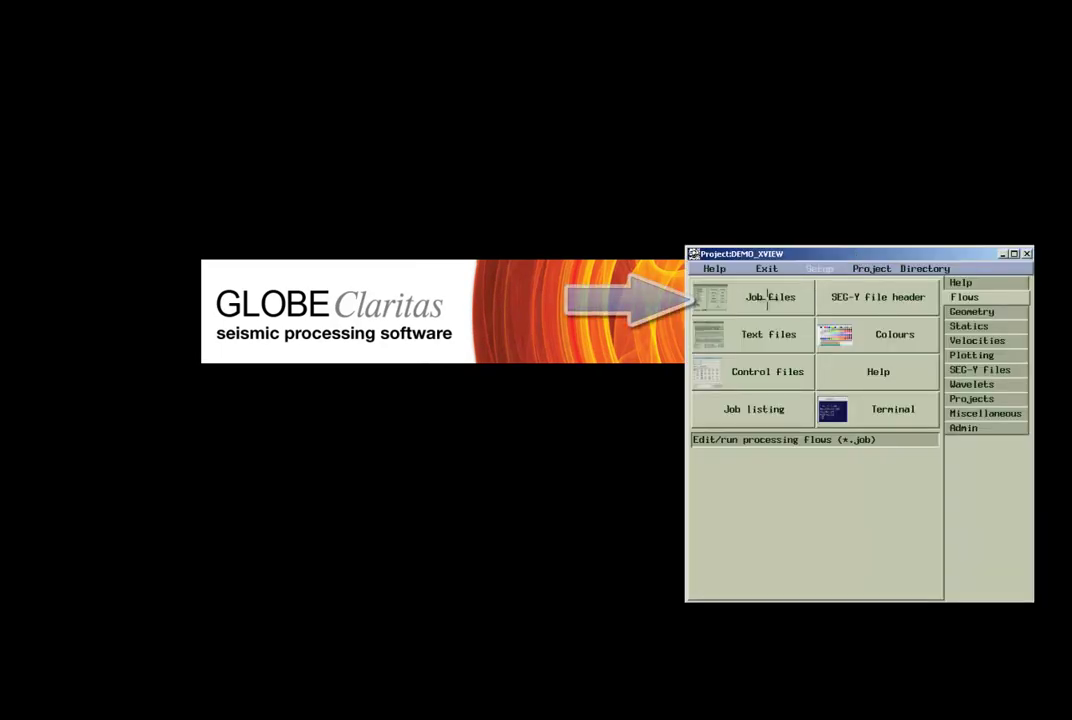
Open xview.job and confirm the XVIEW step uses fixed fold, MAXFOLD 120 and 3 ensembles
click(768, 297)
click(901, 251)
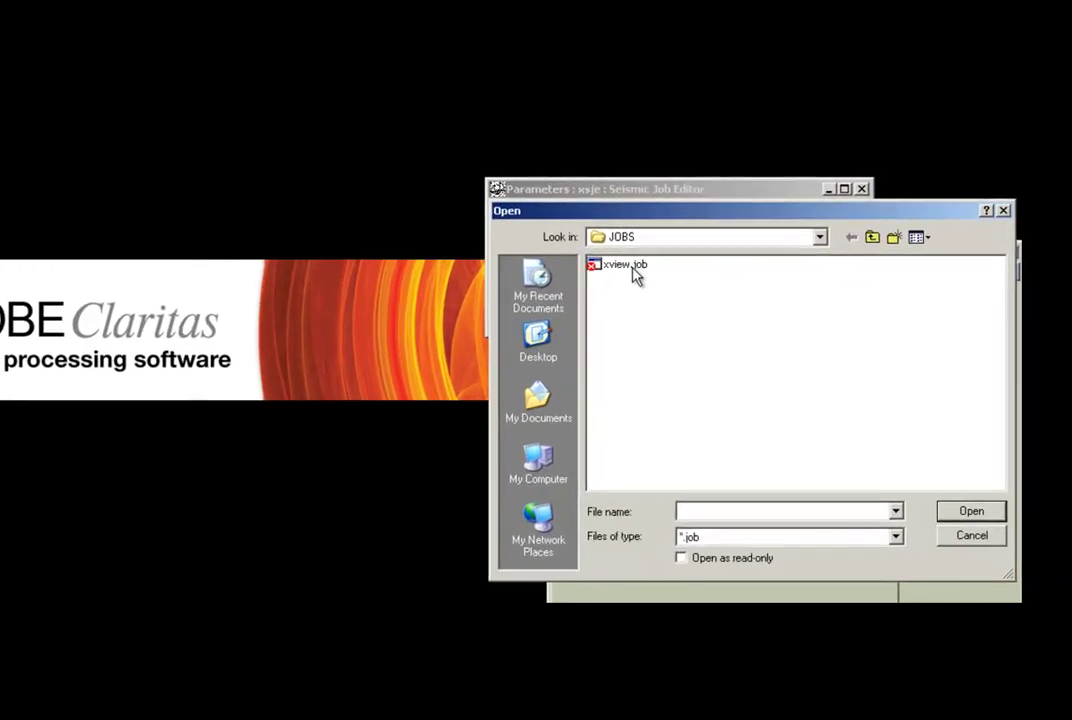
double_click(628, 266)
click(653, 312)
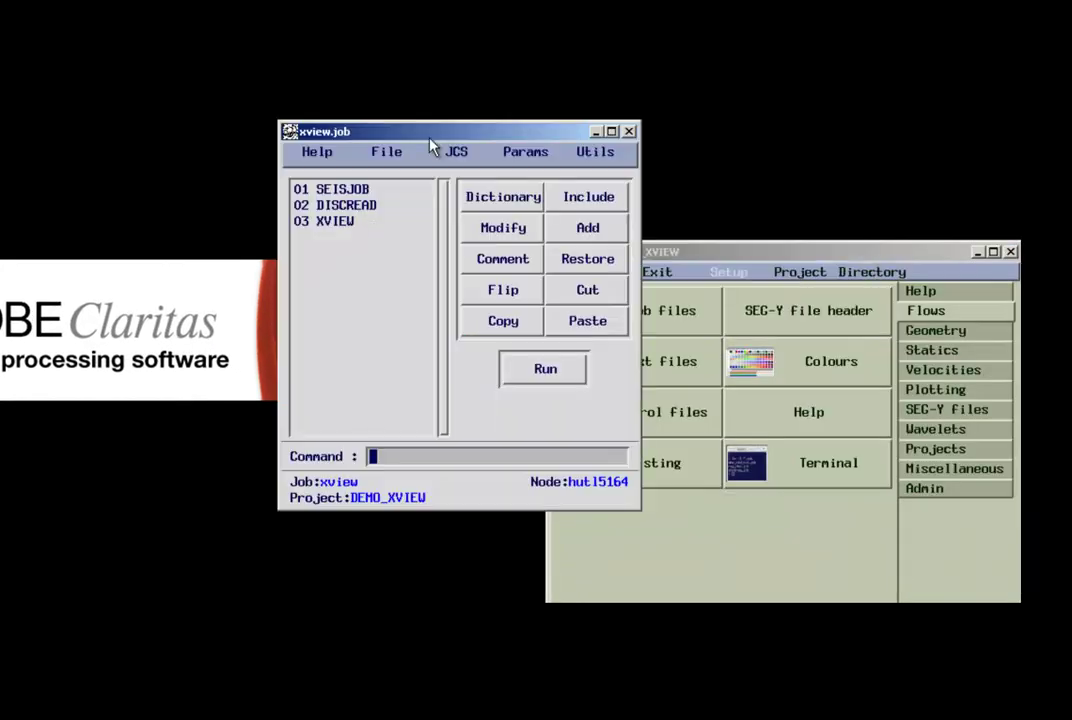
double_click(358, 220)
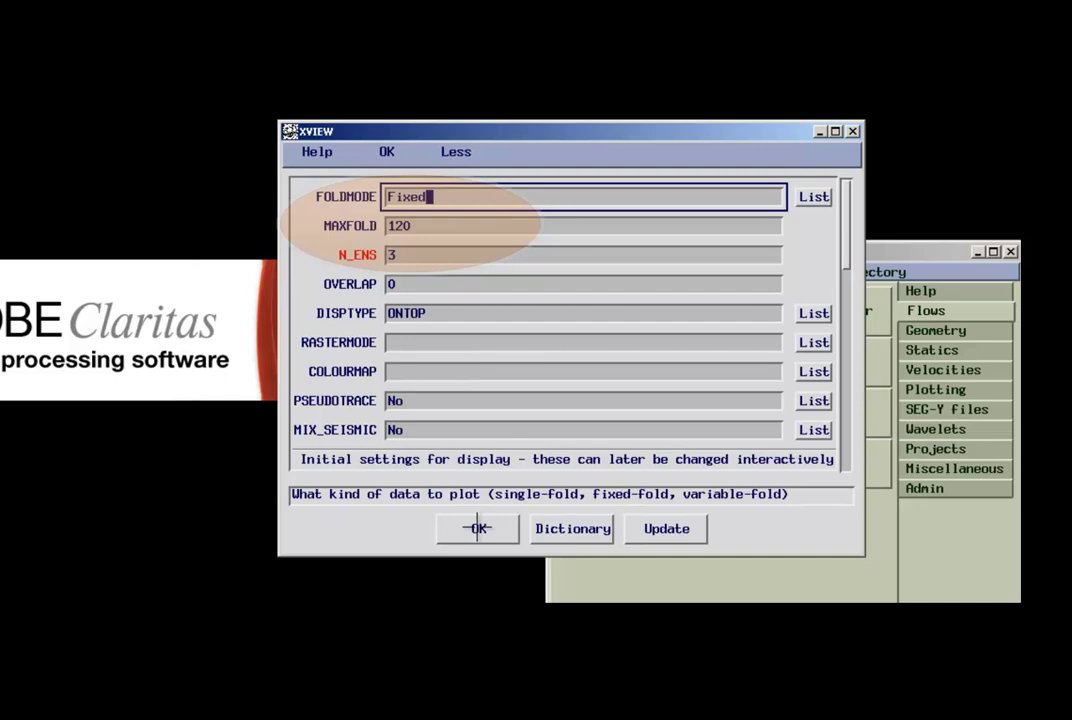
click(477, 528)
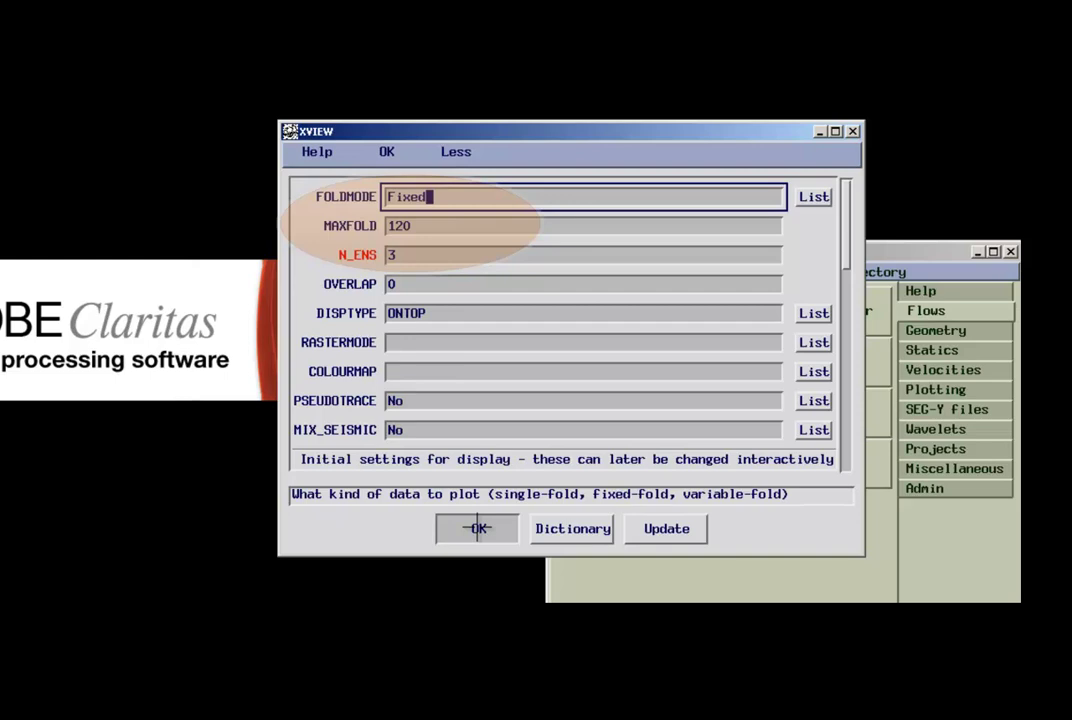
Run the xview job to plot shot gathers 200–202
click(477, 528)
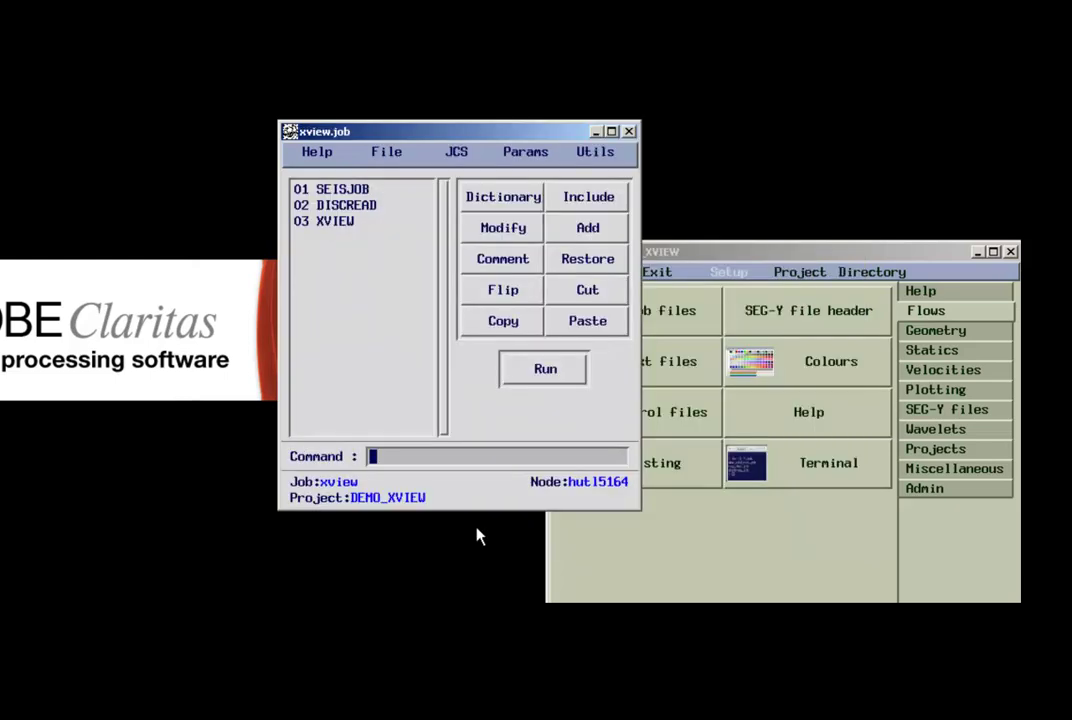
click(563, 369)
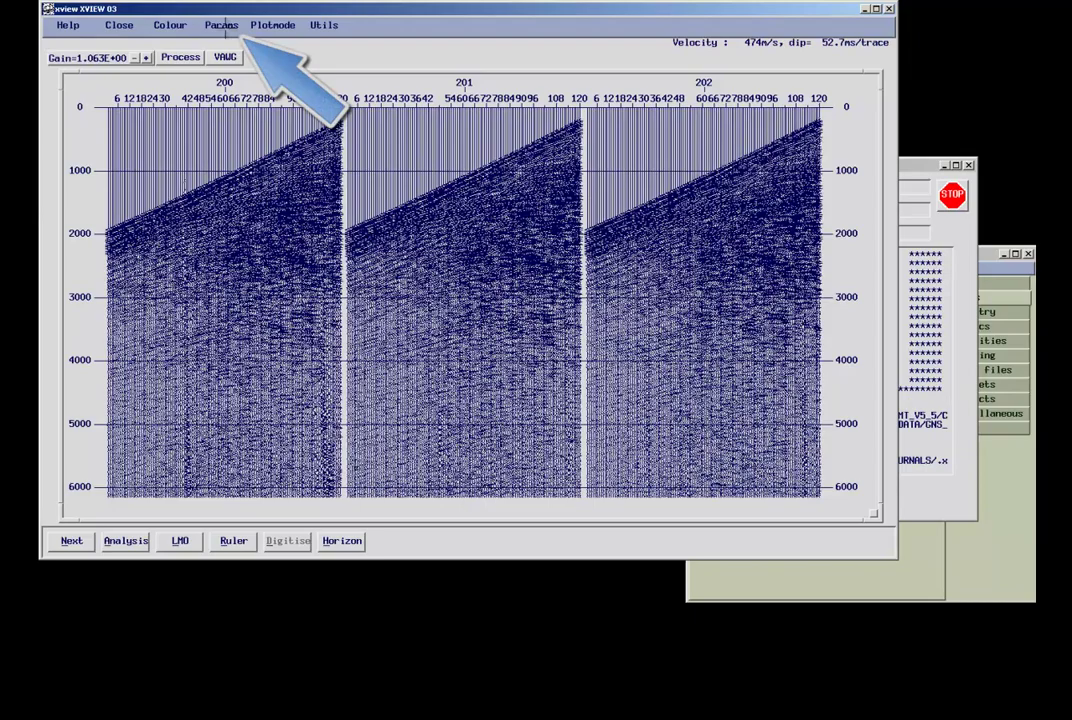
click(222, 25)
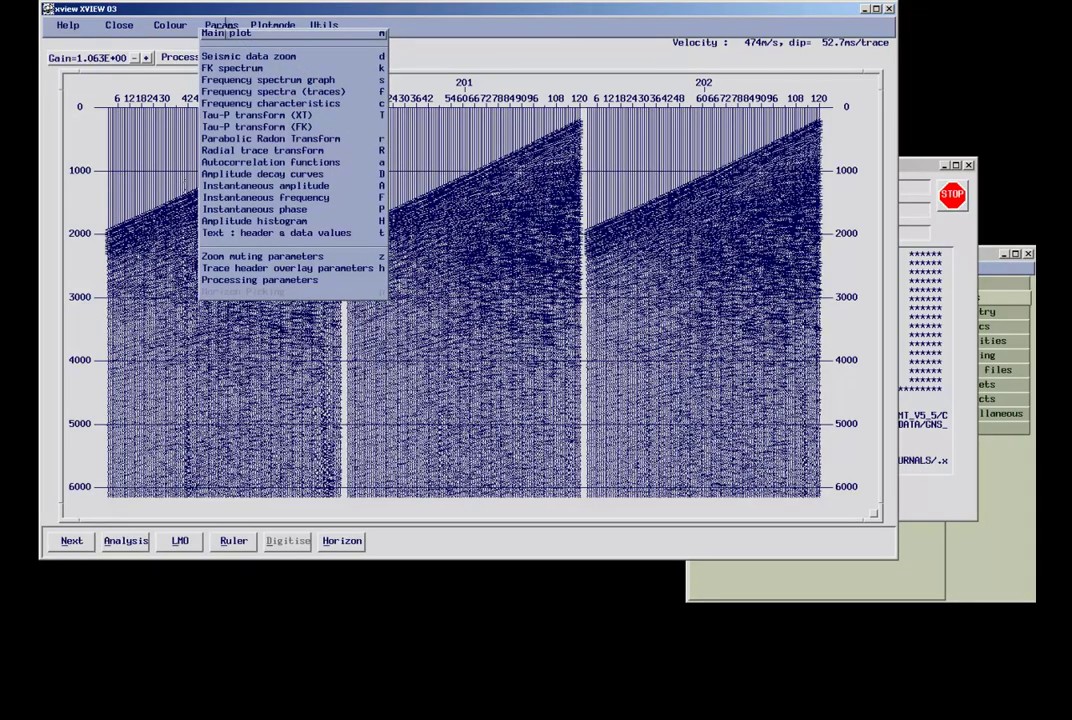
click(226, 33)
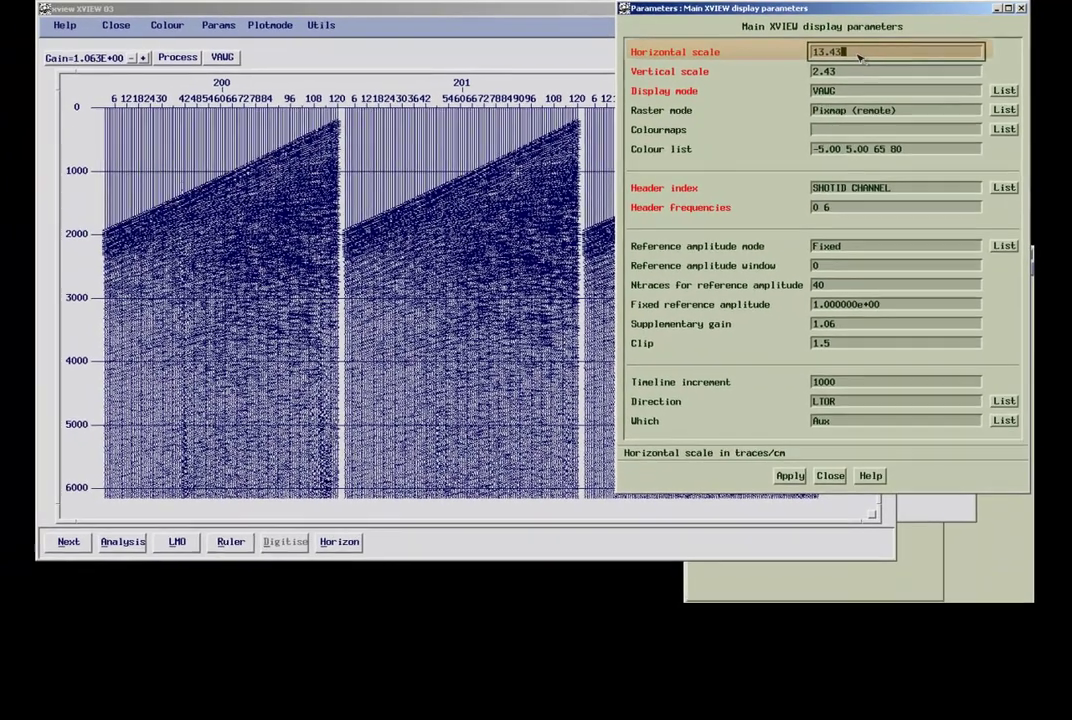
Try a Main plot horizontal scale of 20 traces/cm, then restore it to 13.43
key(BackSpace)
key(BackSpace)
key(BackSpace)
key(BackSpace)
key(BackSpace)
text(2)
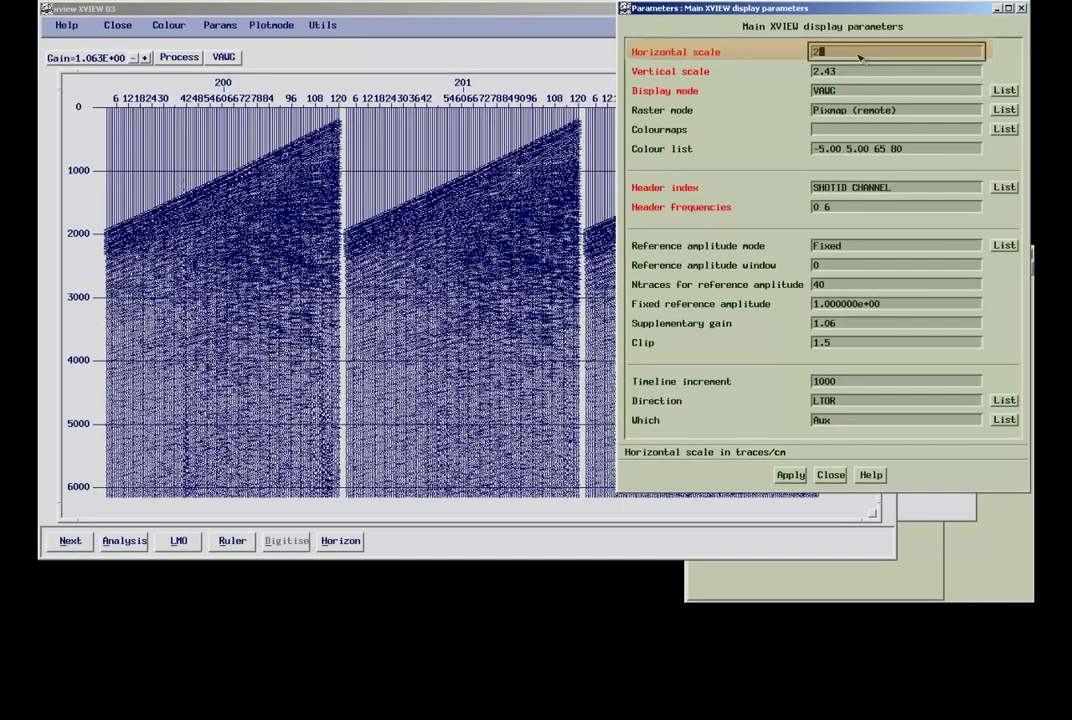
text(0)
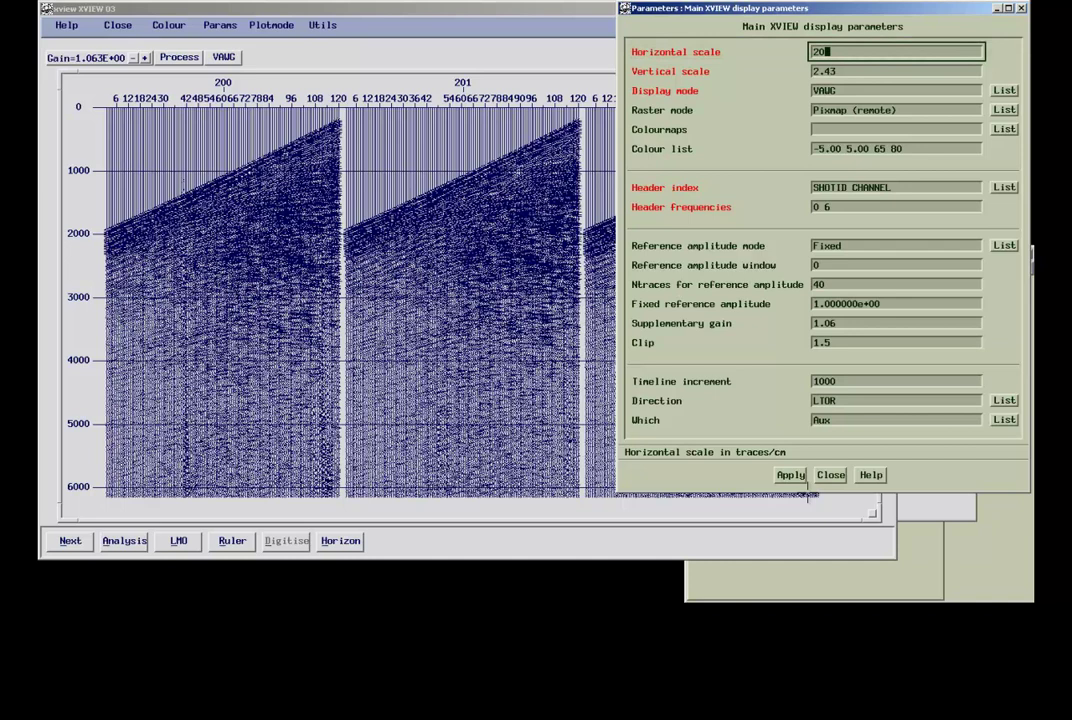
click(790, 475)
key(BackSpace)
key(BackSpace)
text(1)
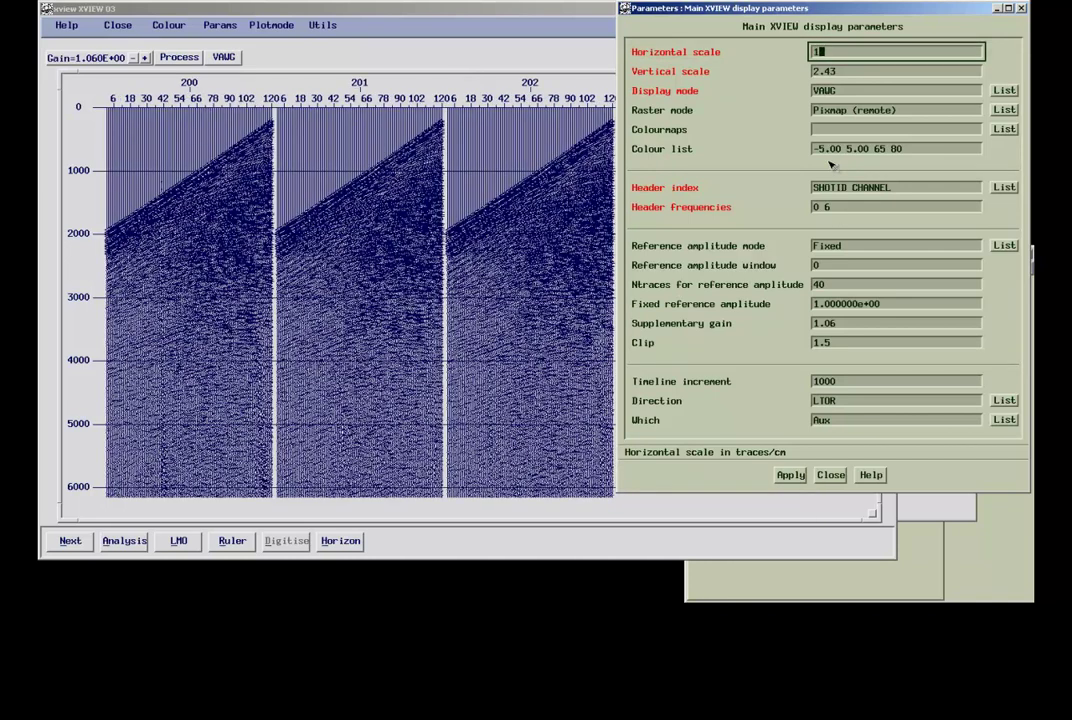
text(3.43)
click(804, 476)
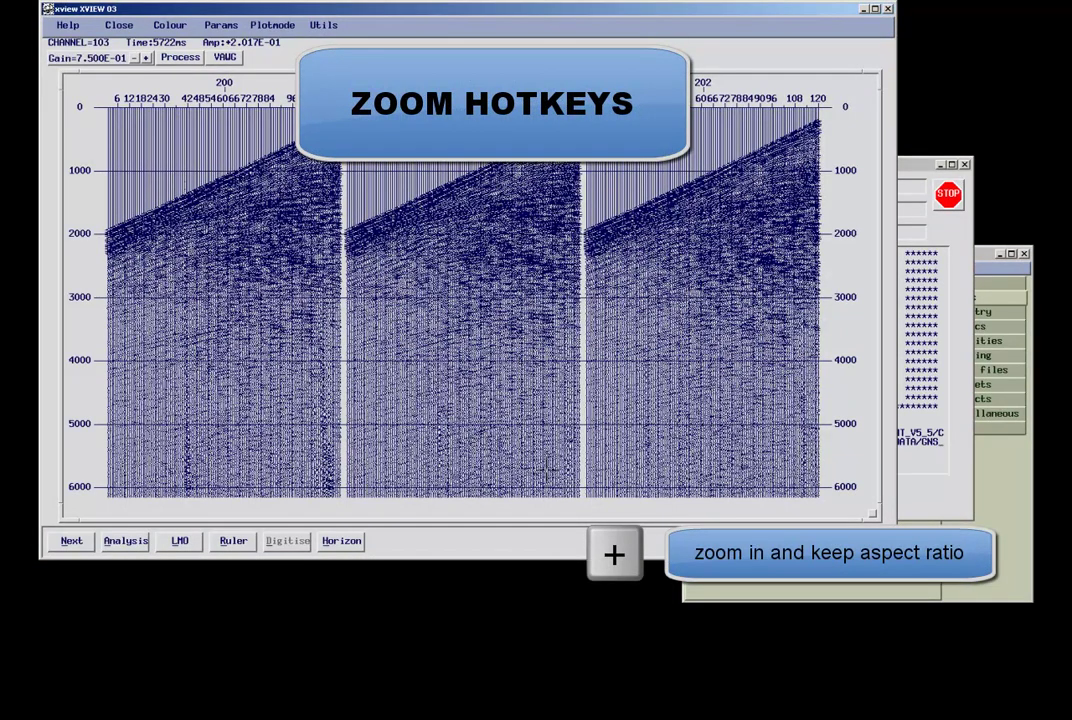
key(plus)
key(plus)
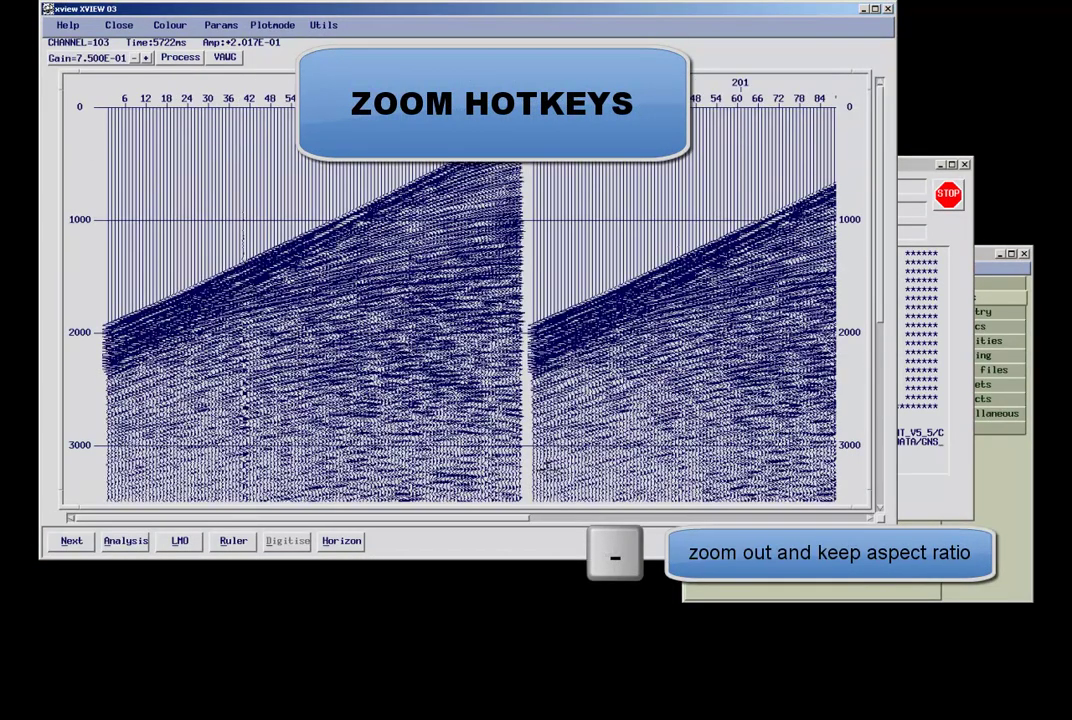
key(minus)
key(minus)
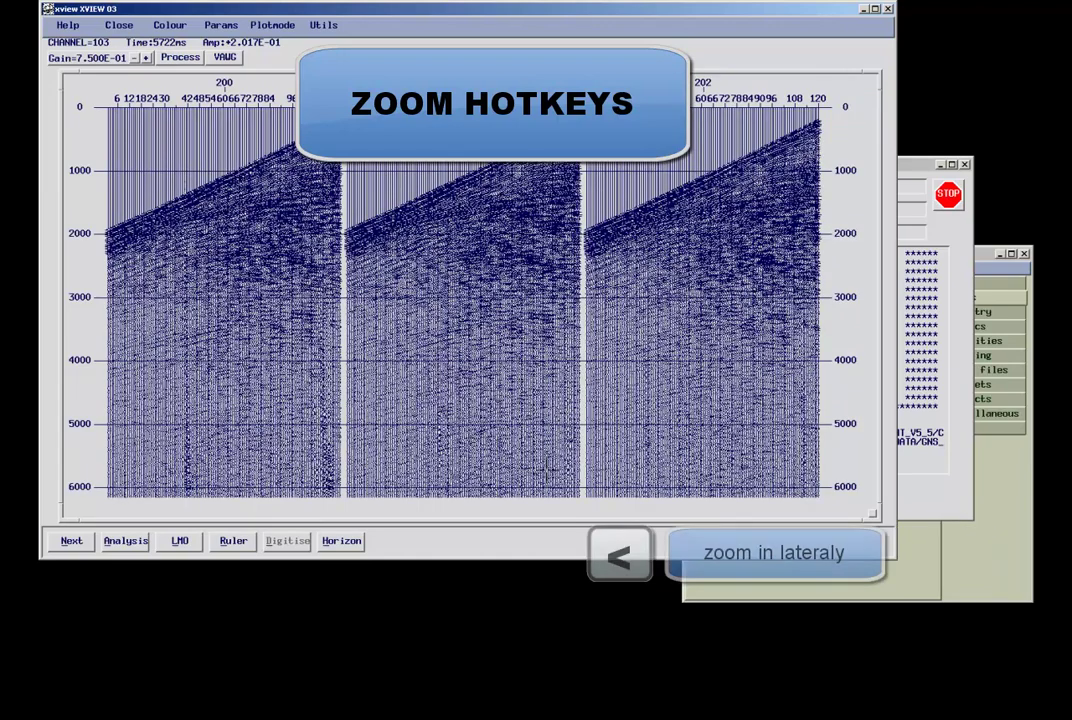
key(less)
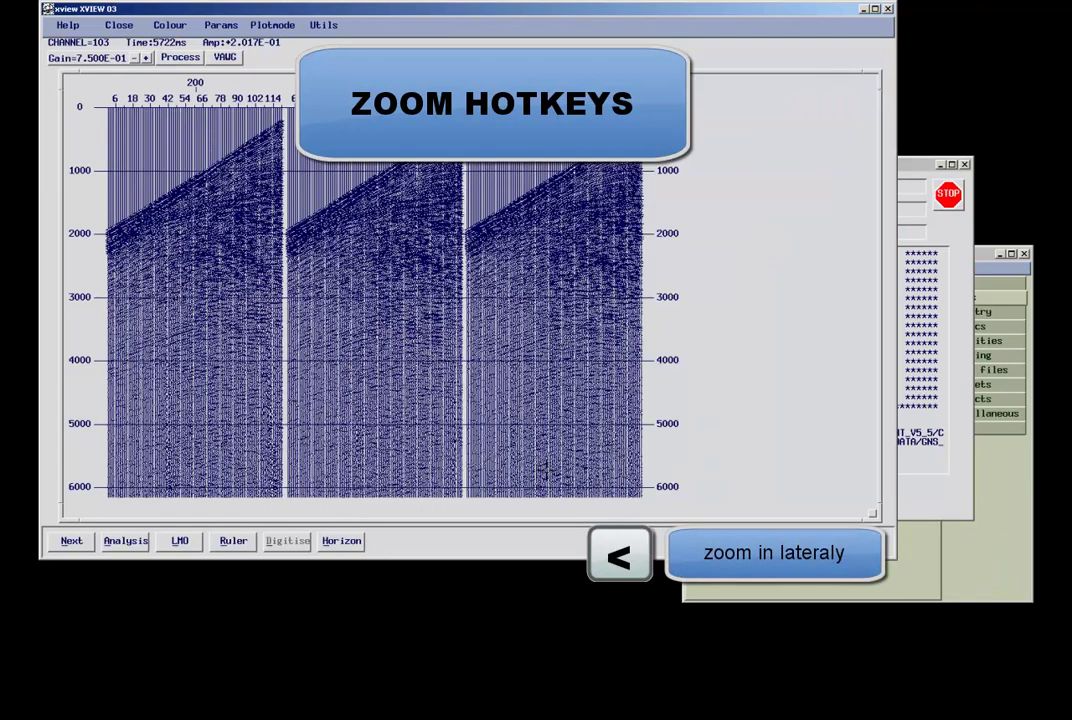
key(greater)
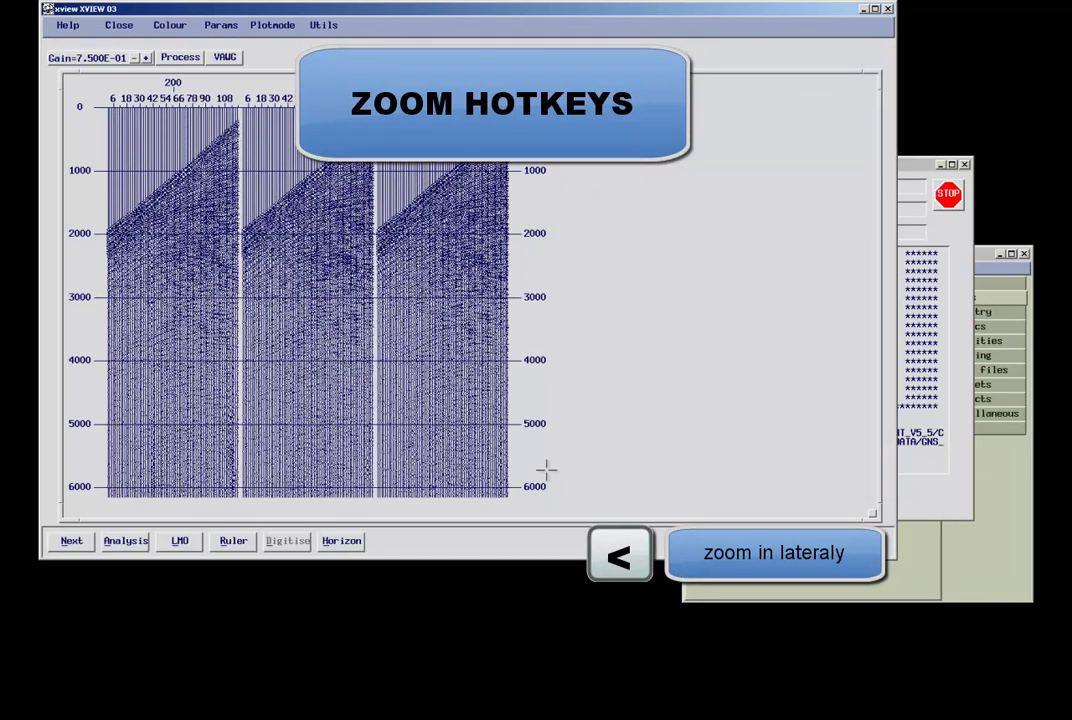
key(greater)
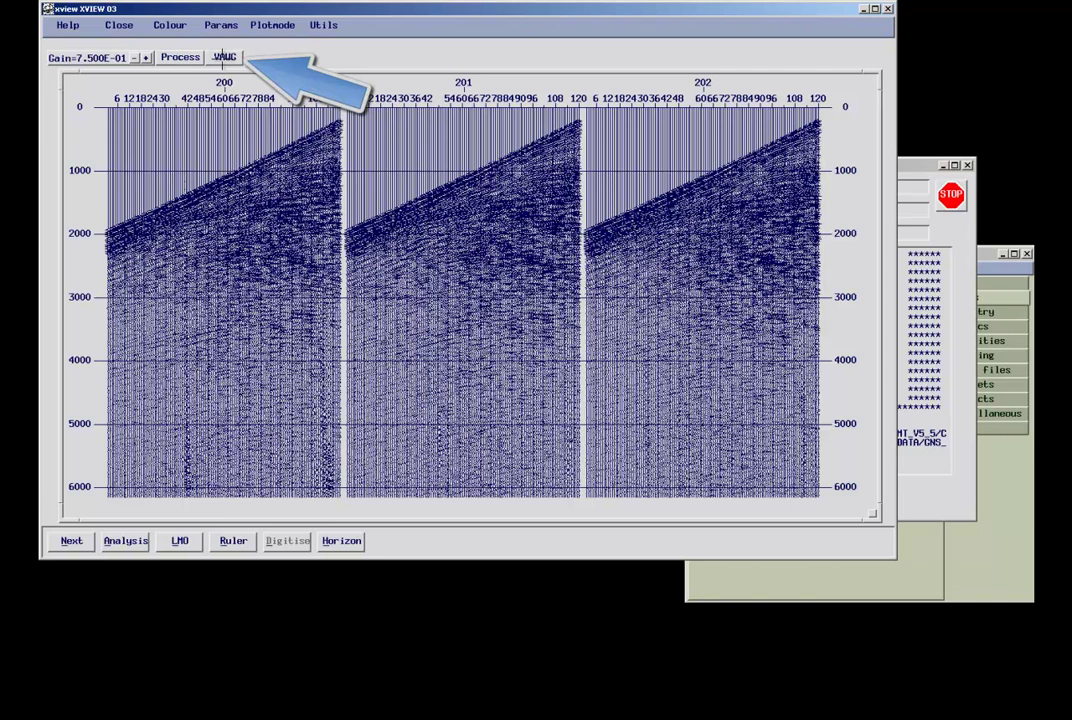
Switch the gathers to VD display and cycle the colour bar to blue-white-red
click(224, 57)
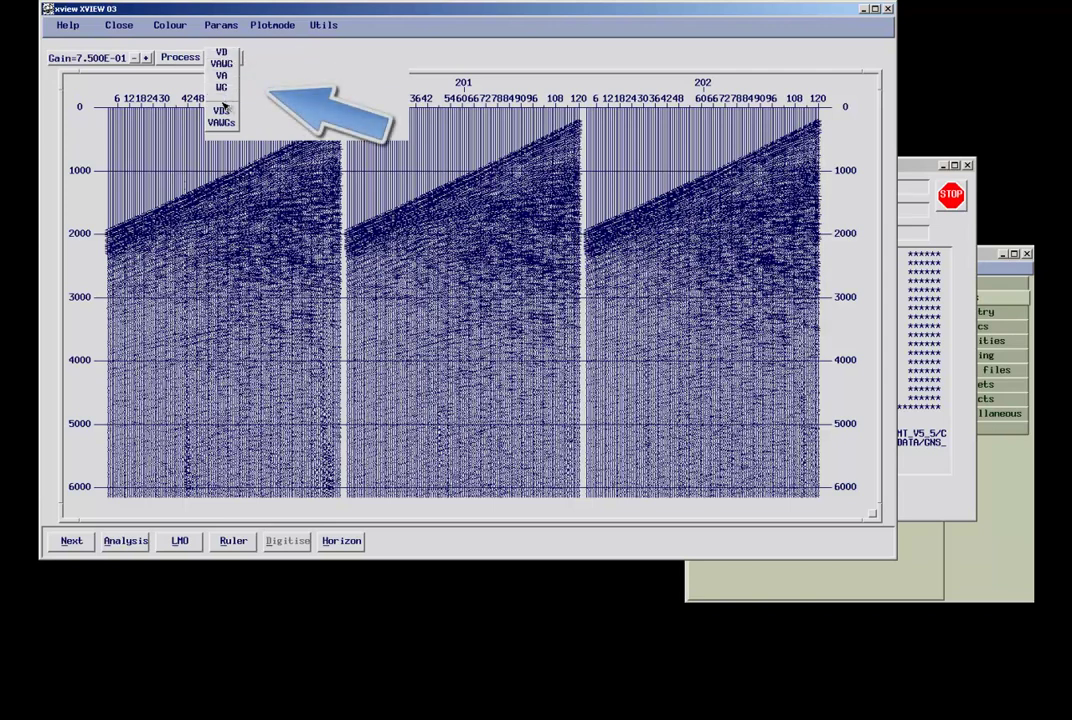
click(222, 53)
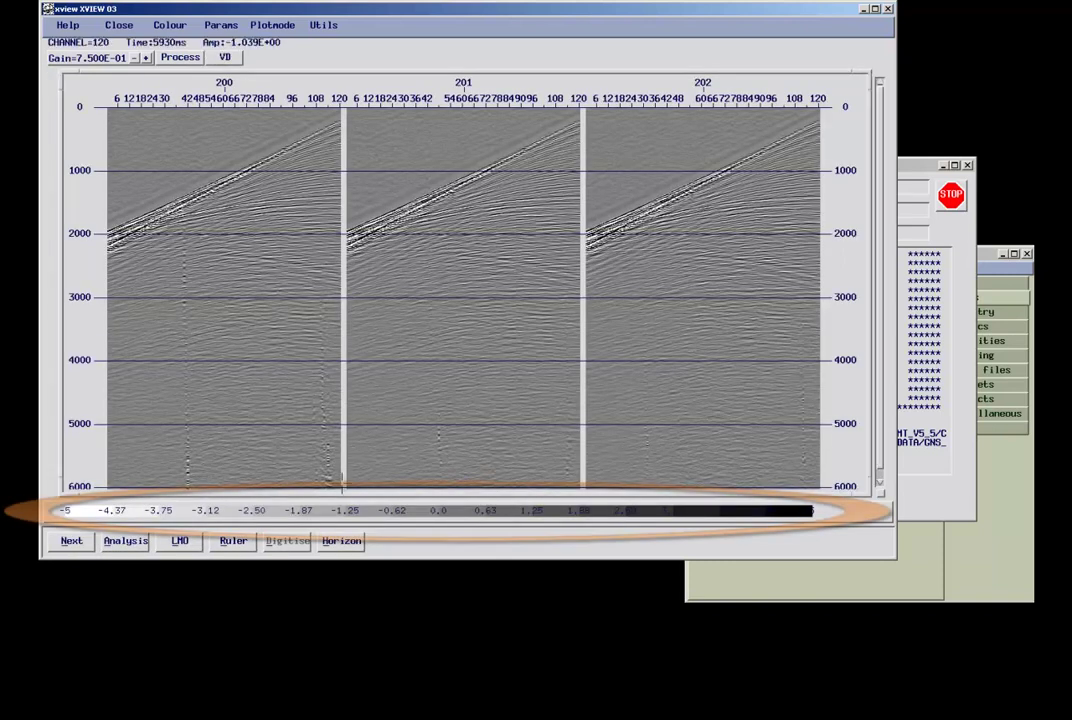
click(348, 509)
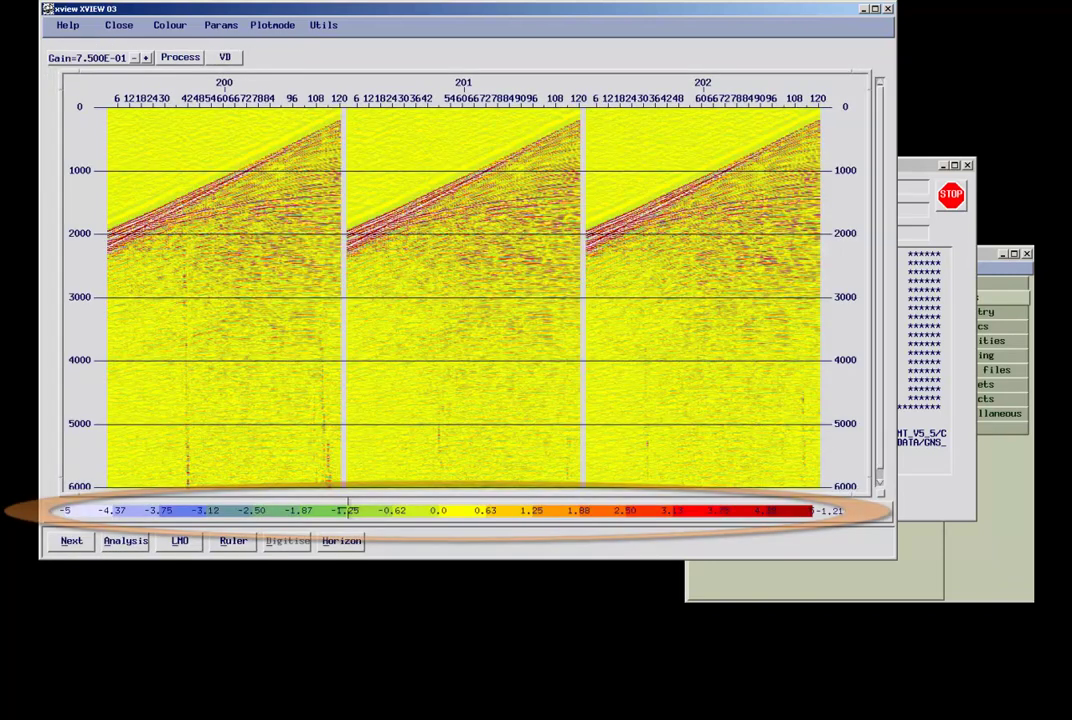
click(348, 509)
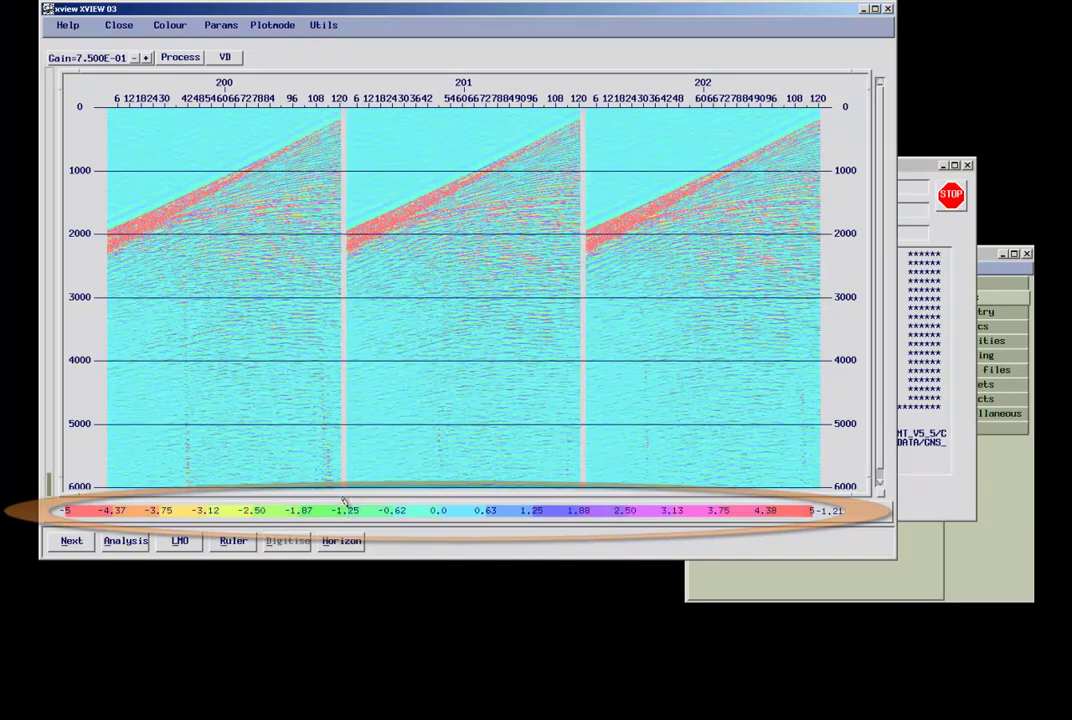
click(348, 509)
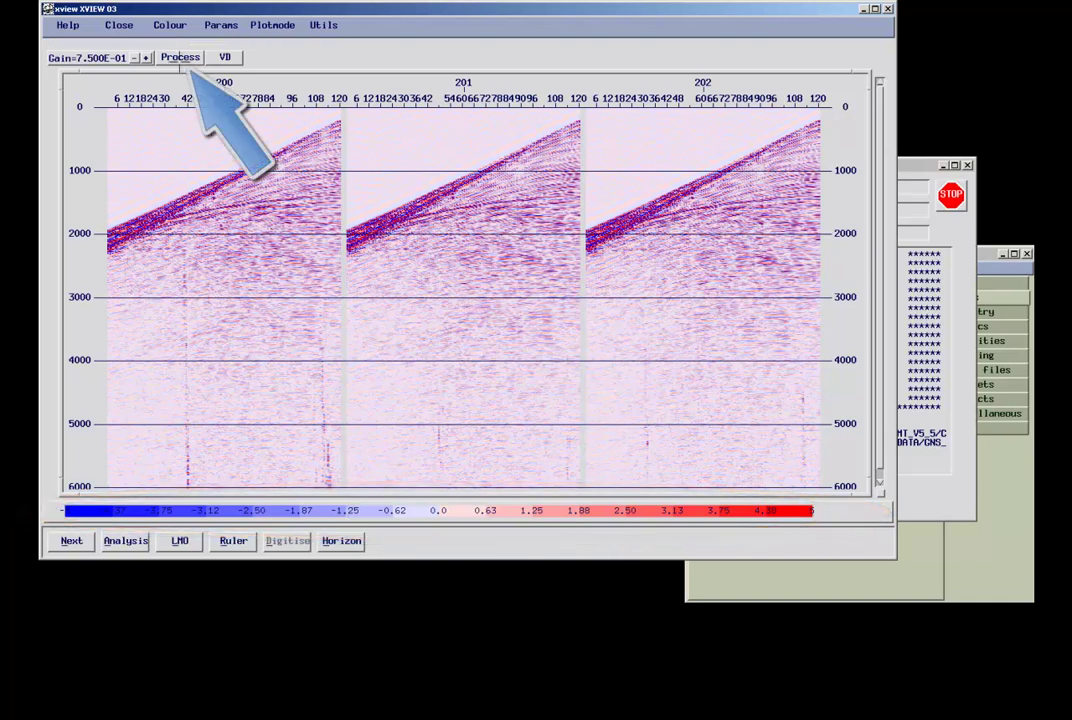
Apply agc with a 250 ms window and toggle it off and on to compare
click(181, 58)
click(186, 100)
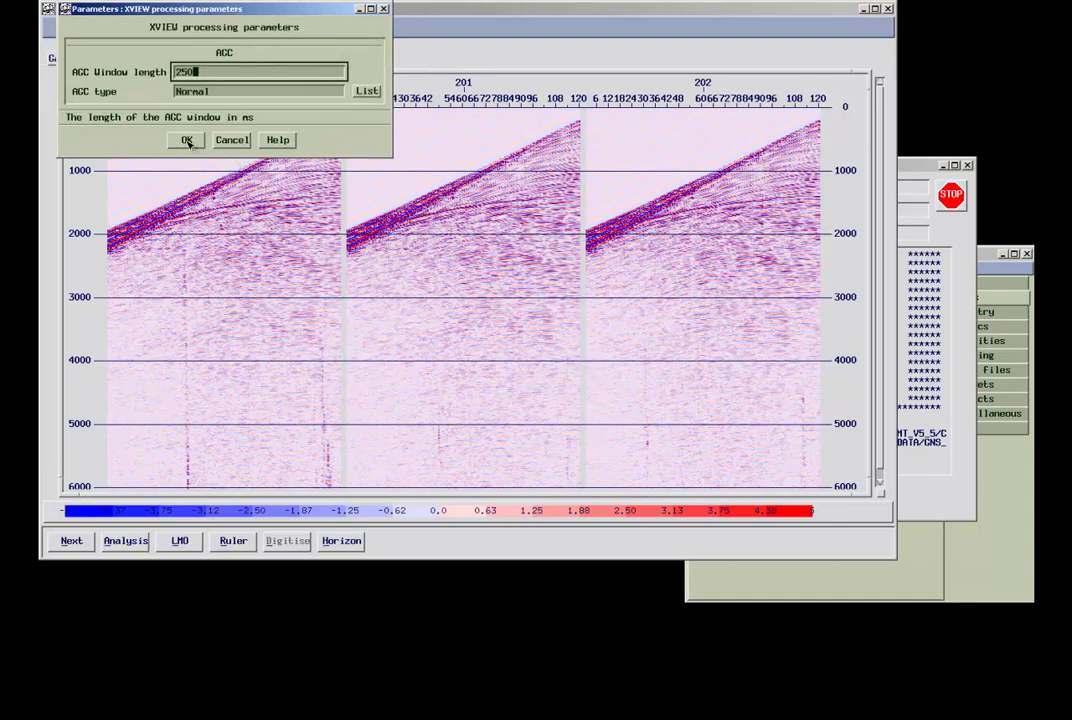
click(187, 141)
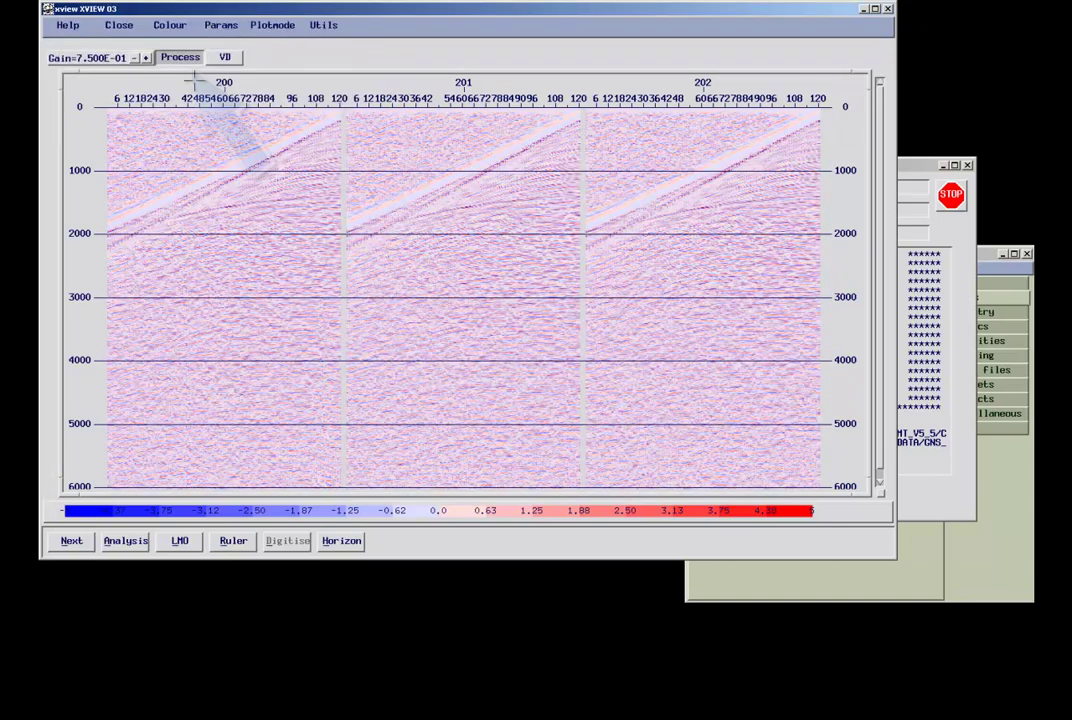
click(181, 57)
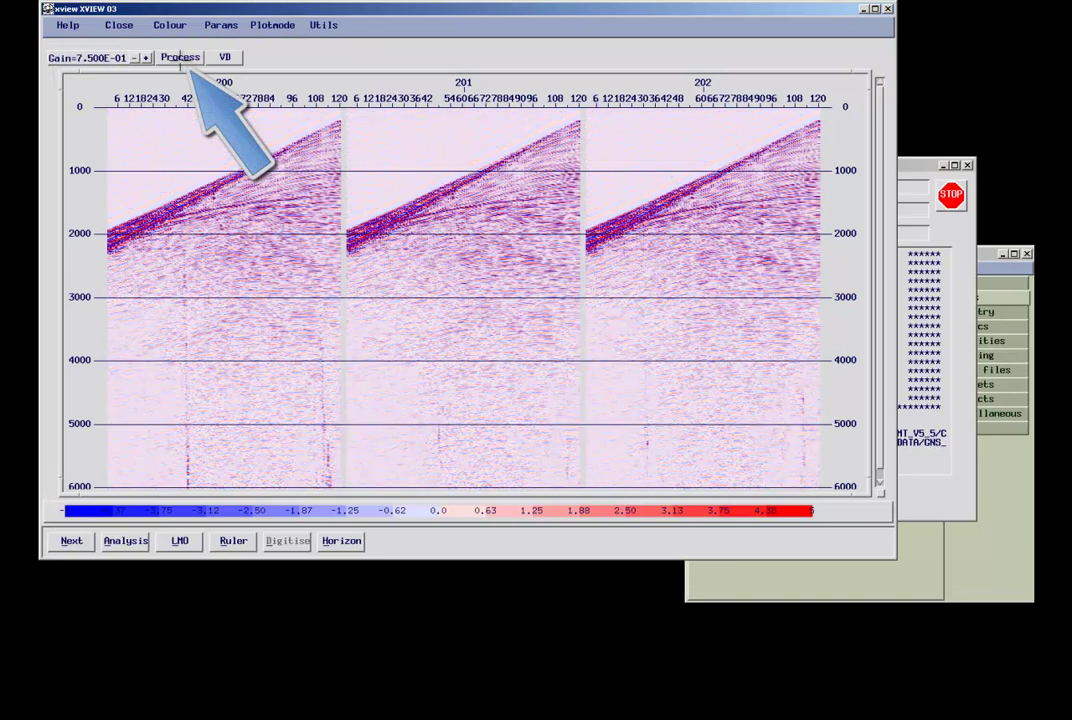
click(181, 57)
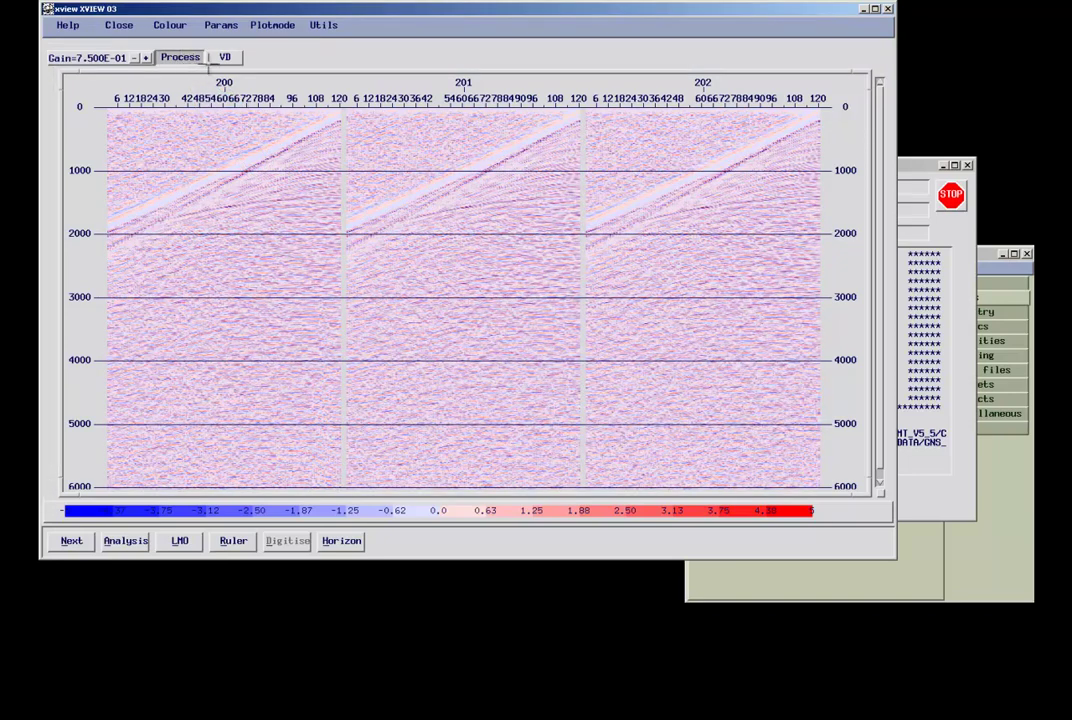
Return to VAWG wiggle traces and raise the gain to 1.063E+00
click(224, 57)
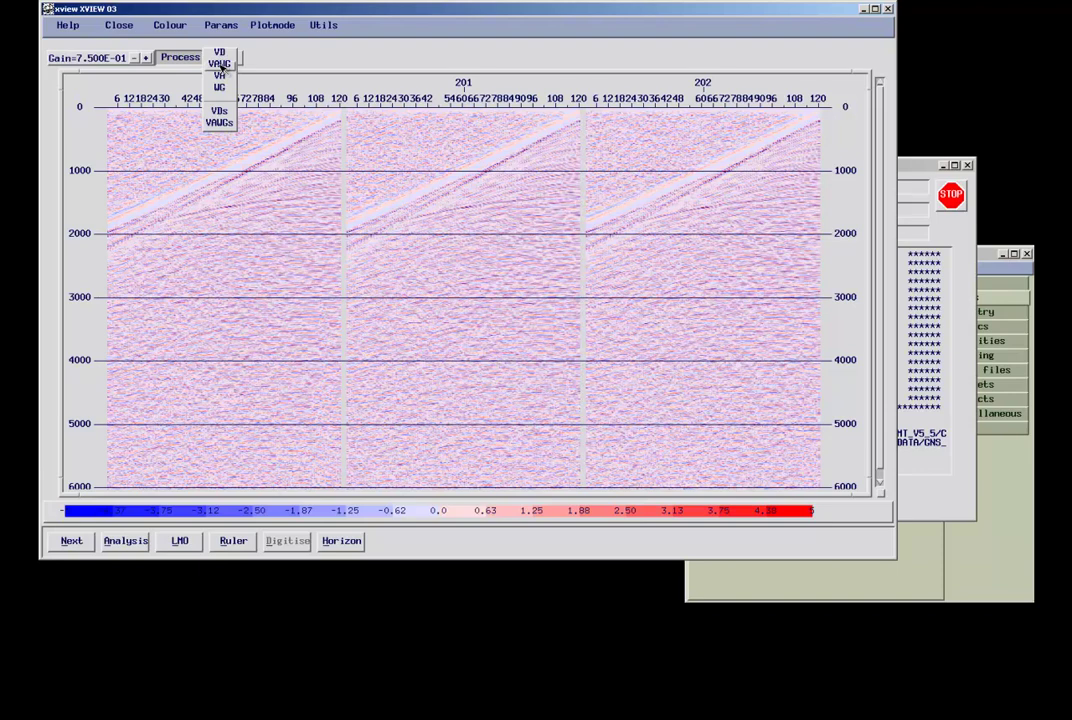
click(222, 64)
click(180, 57)
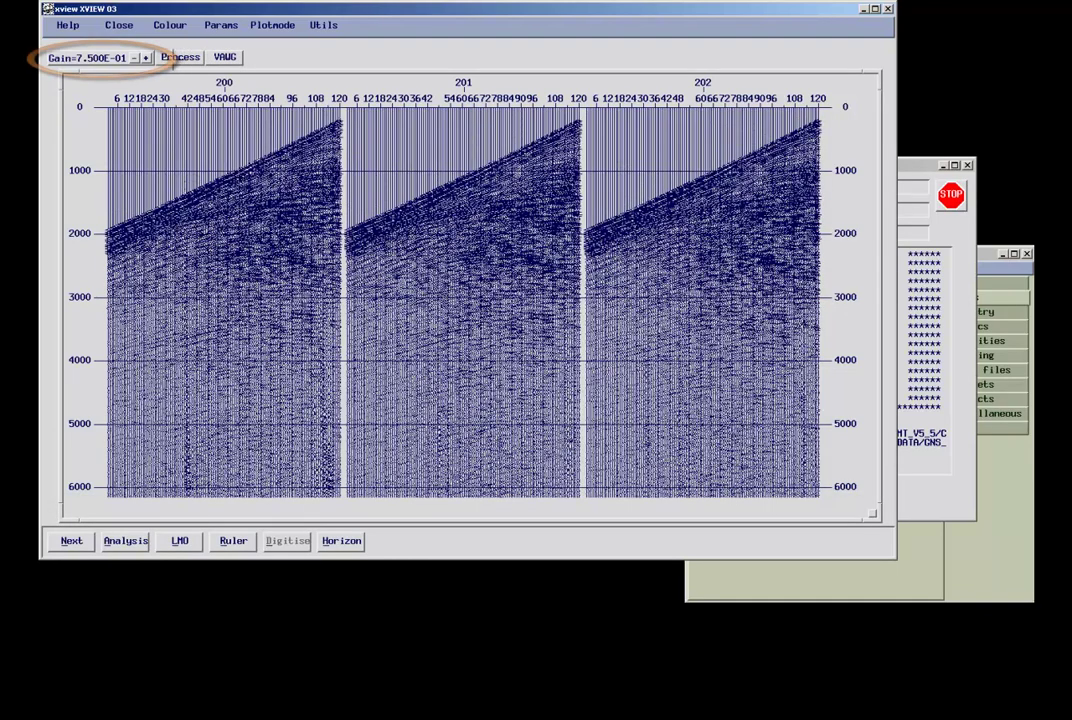
click(147, 57)
click(147, 57)
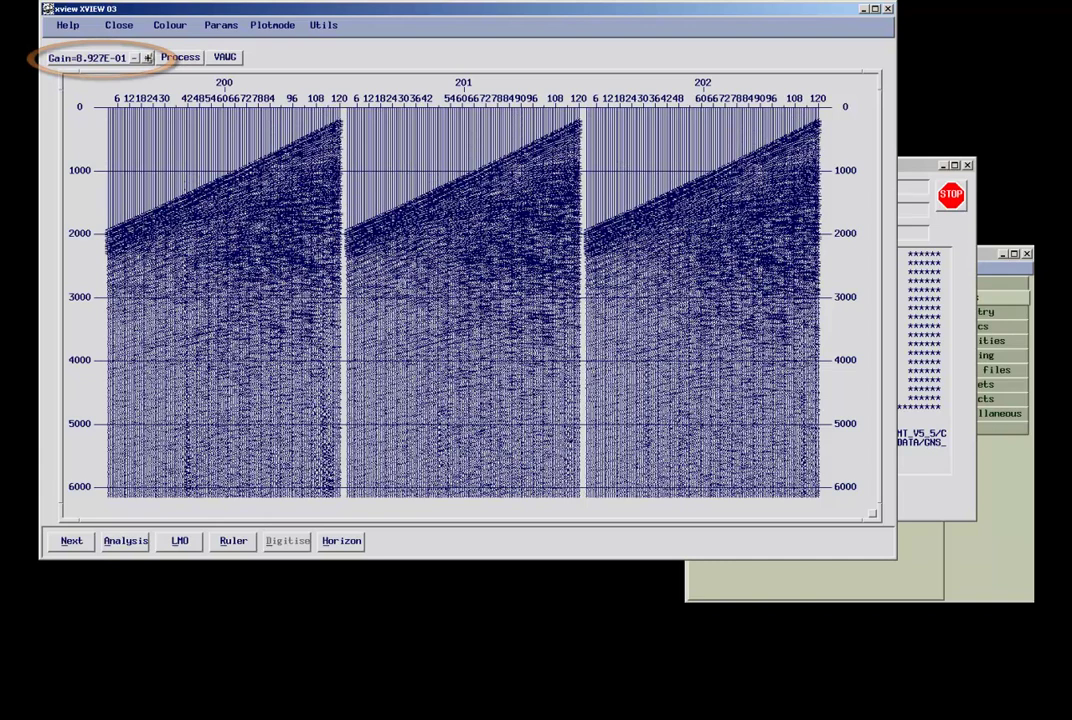
click(147, 57)
click(147, 57)
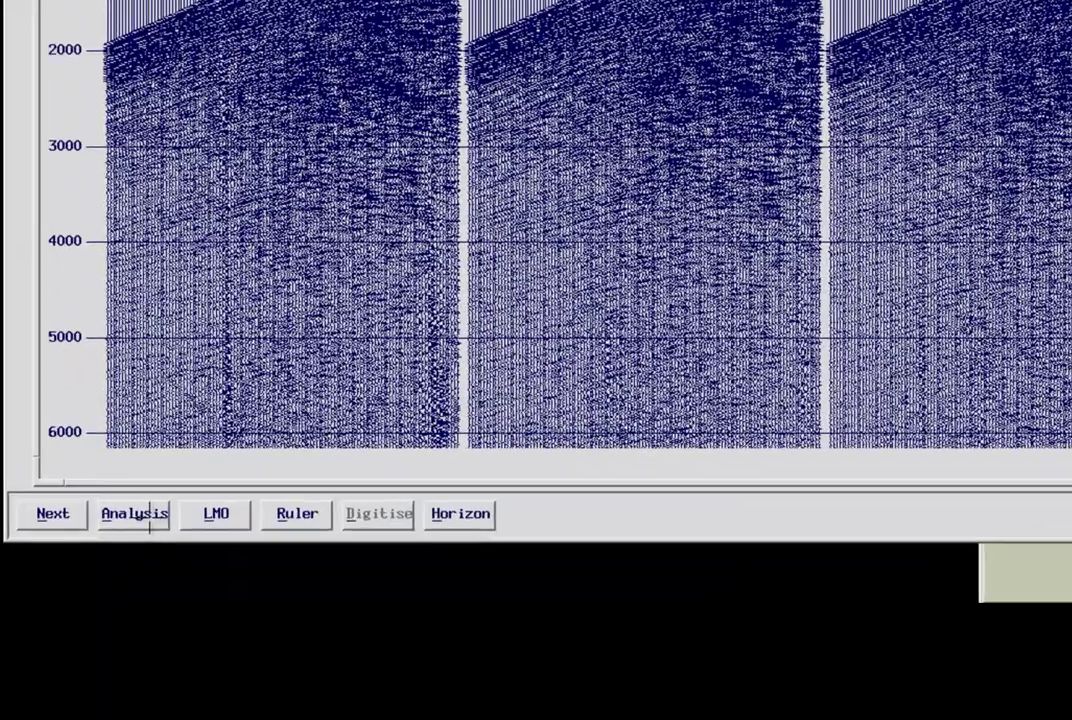
click(134, 541)
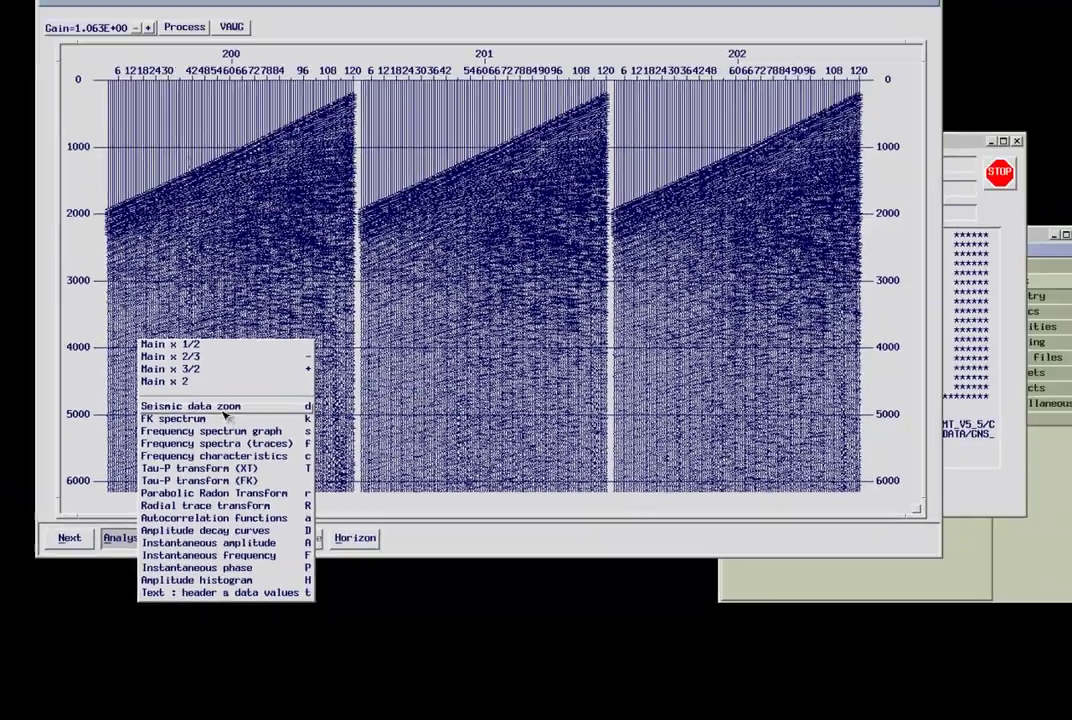
click(290, 303)
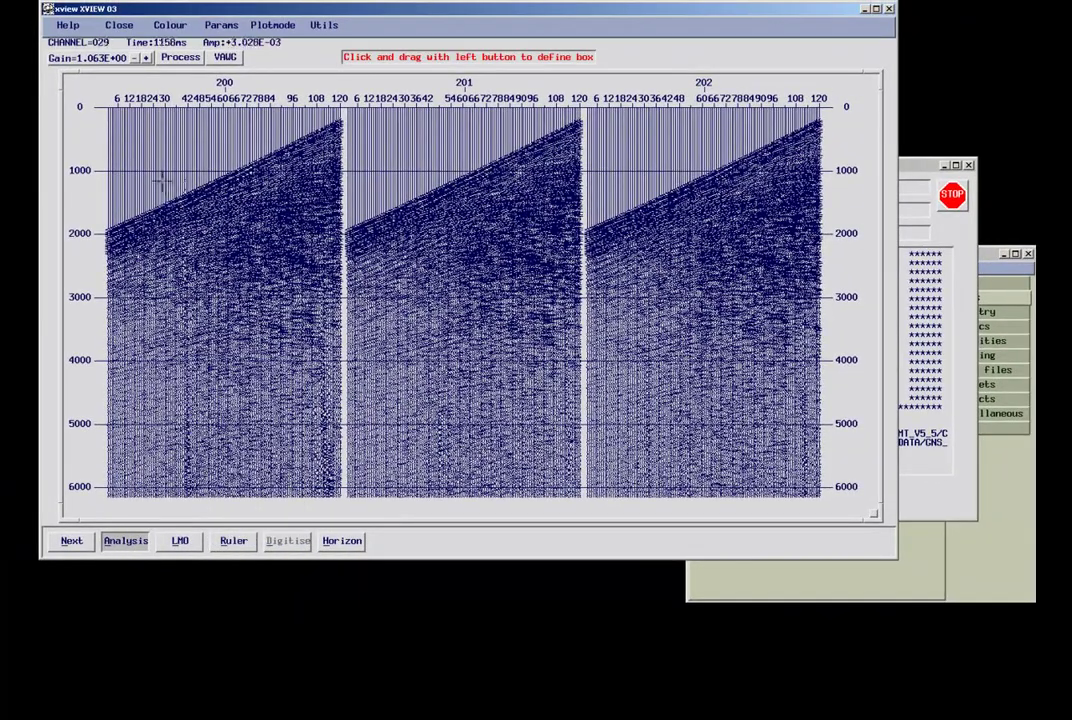
drag(157, 178, 198, 211)
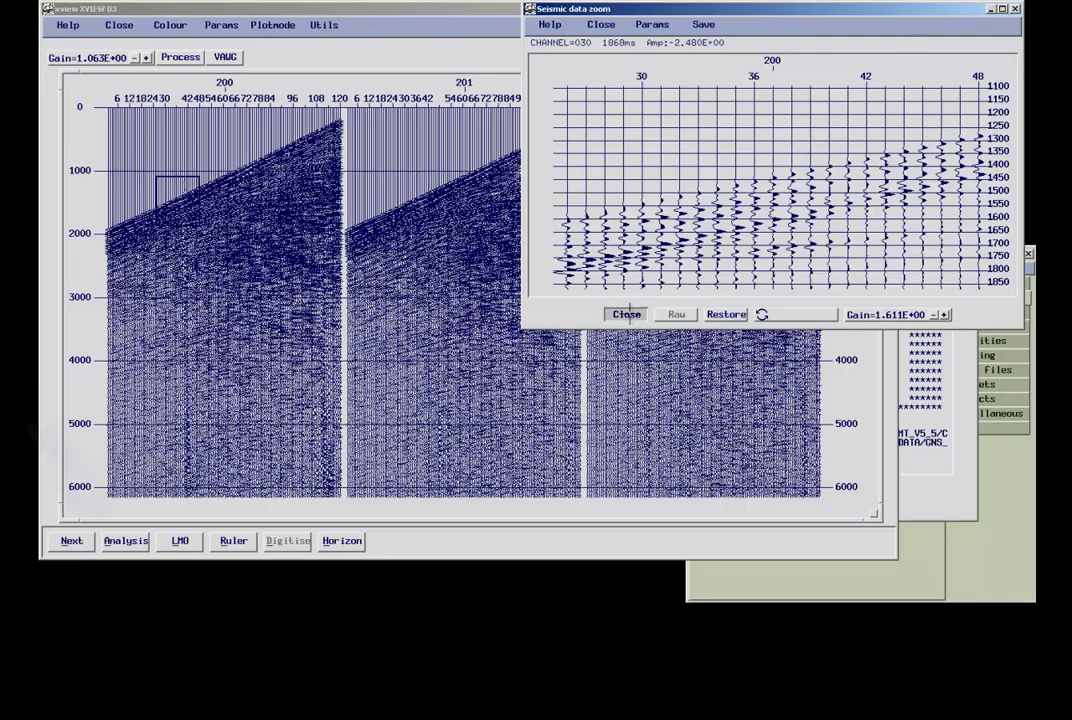
click(628, 313)
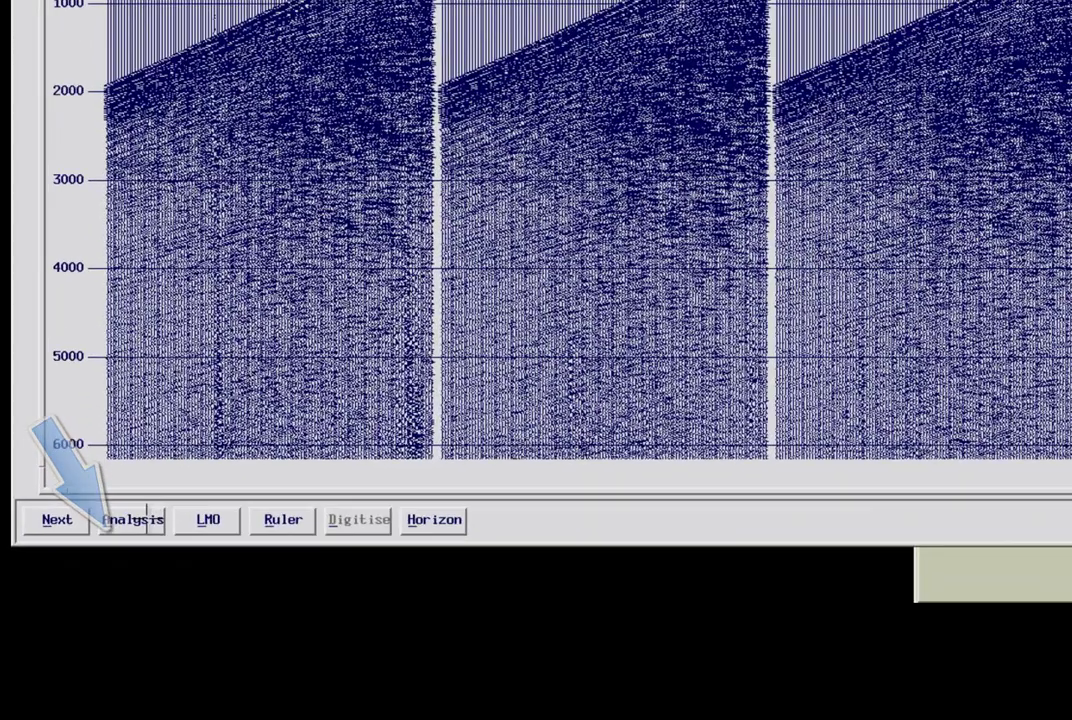
click(136, 542)
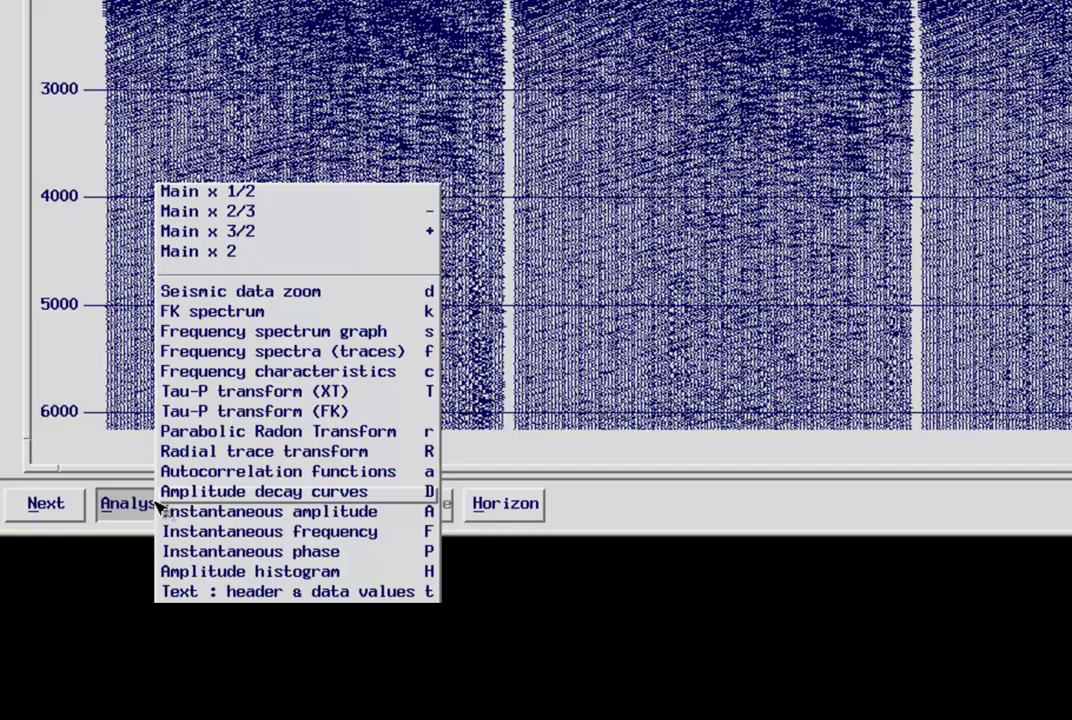
click(300, 331)
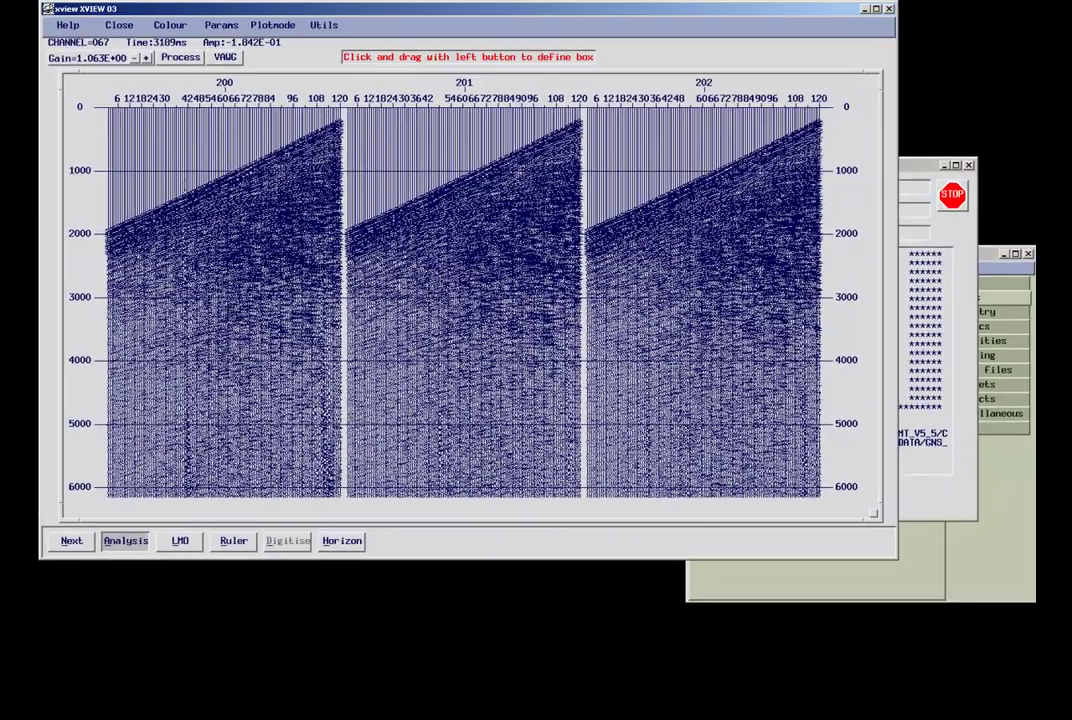
drag(106, 106, 342, 495)
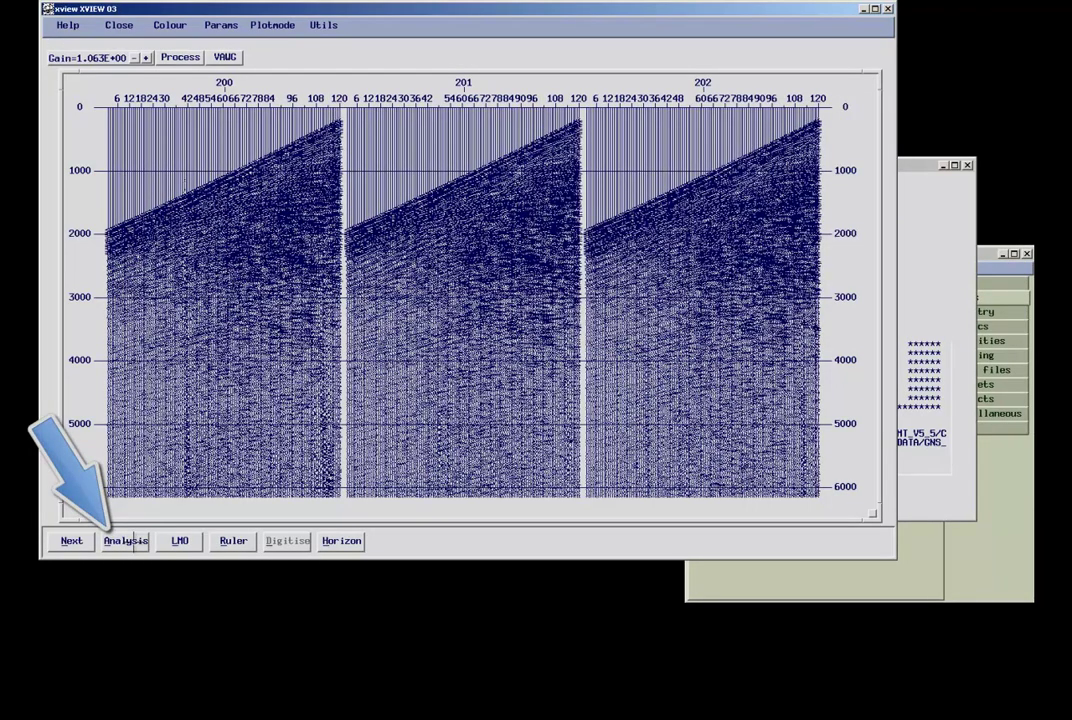
Compute the FK spectrum of a boxed window on shot gather 200
click(125, 540)
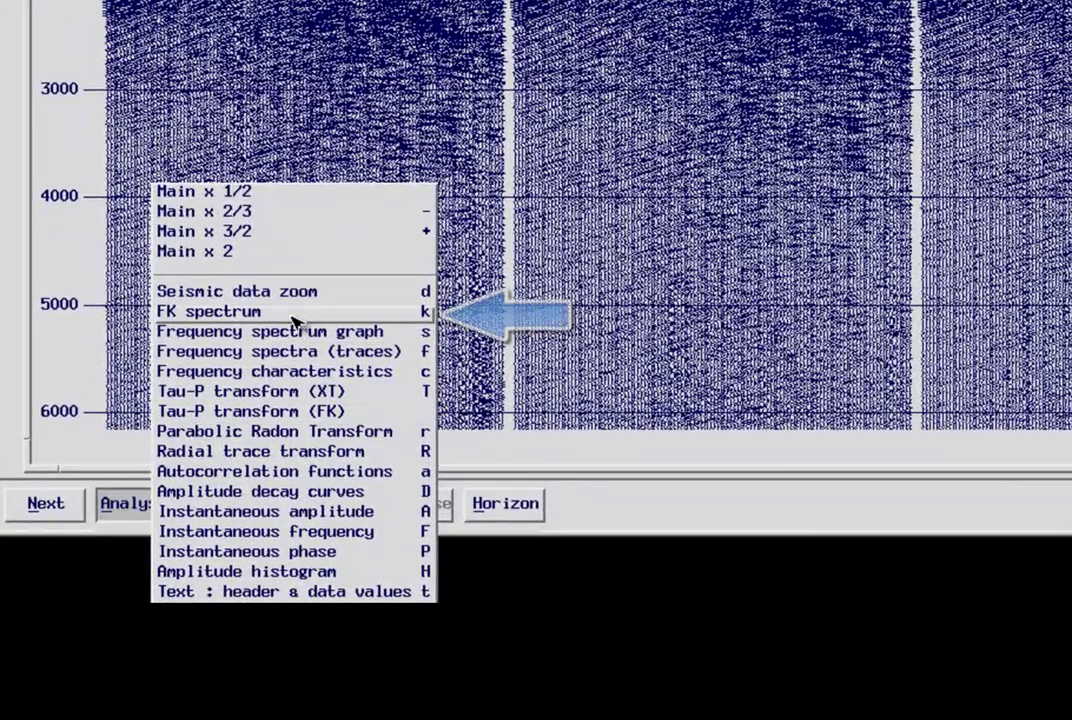
click(279, 332)
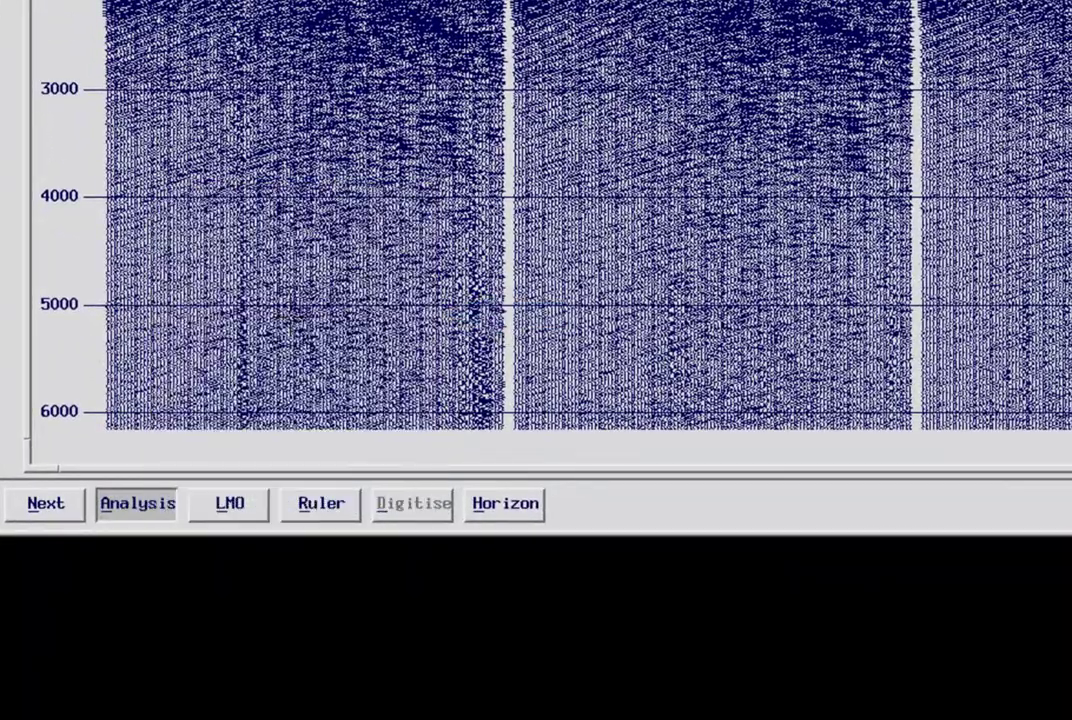
drag(165, 200, 280, 316)
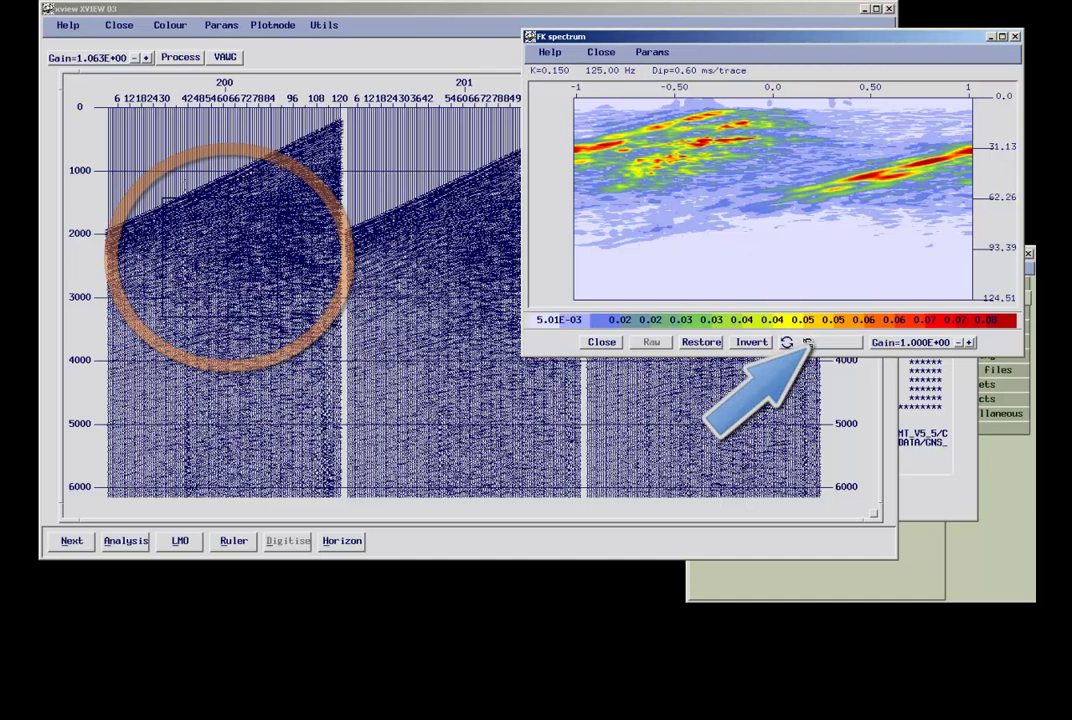
Mute the positive-wavenumber energy above a three-point polyline on the FK spectrum
click(807, 343)
click(785, 342)
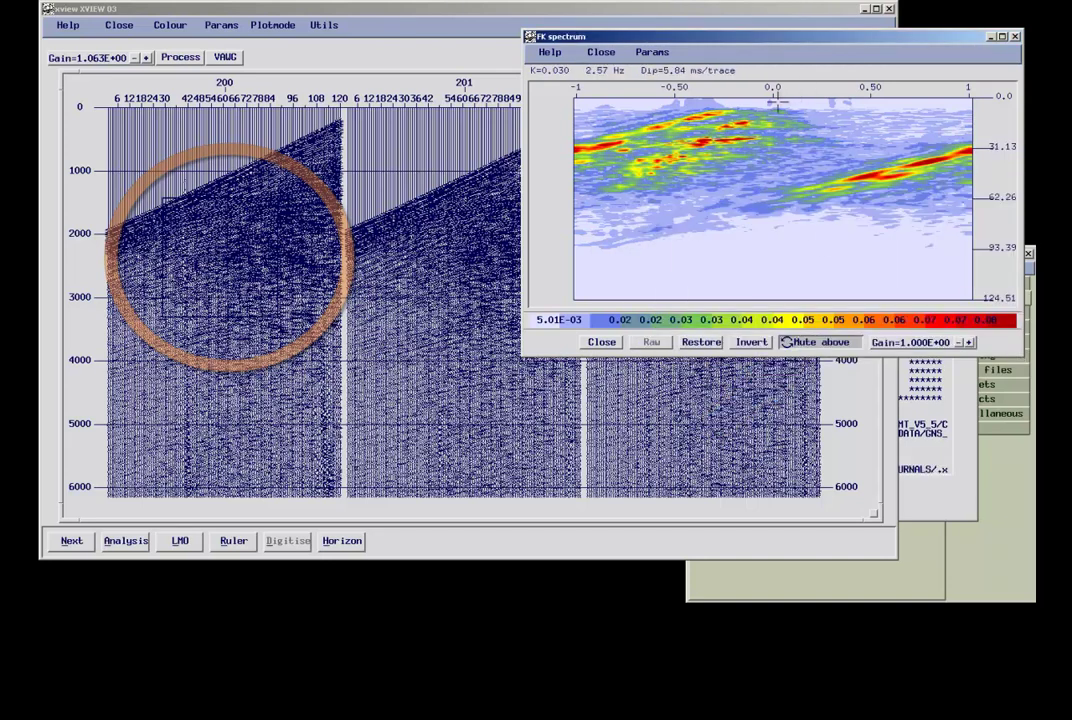
click(773, 105)
click(797, 181)
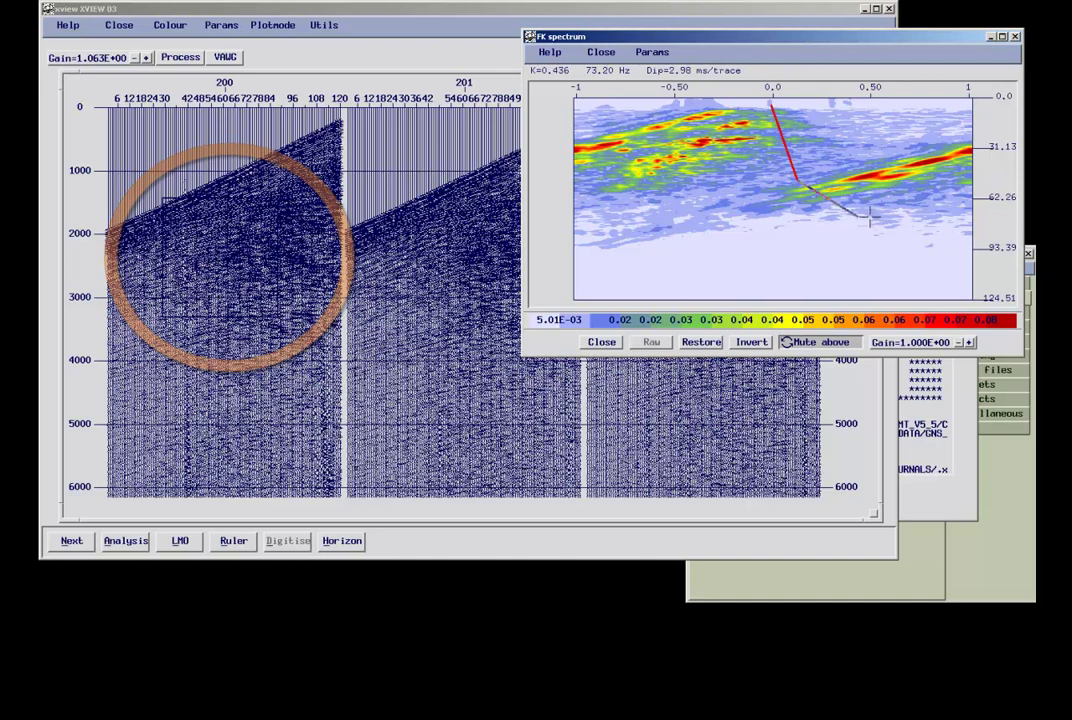
click(876, 214)
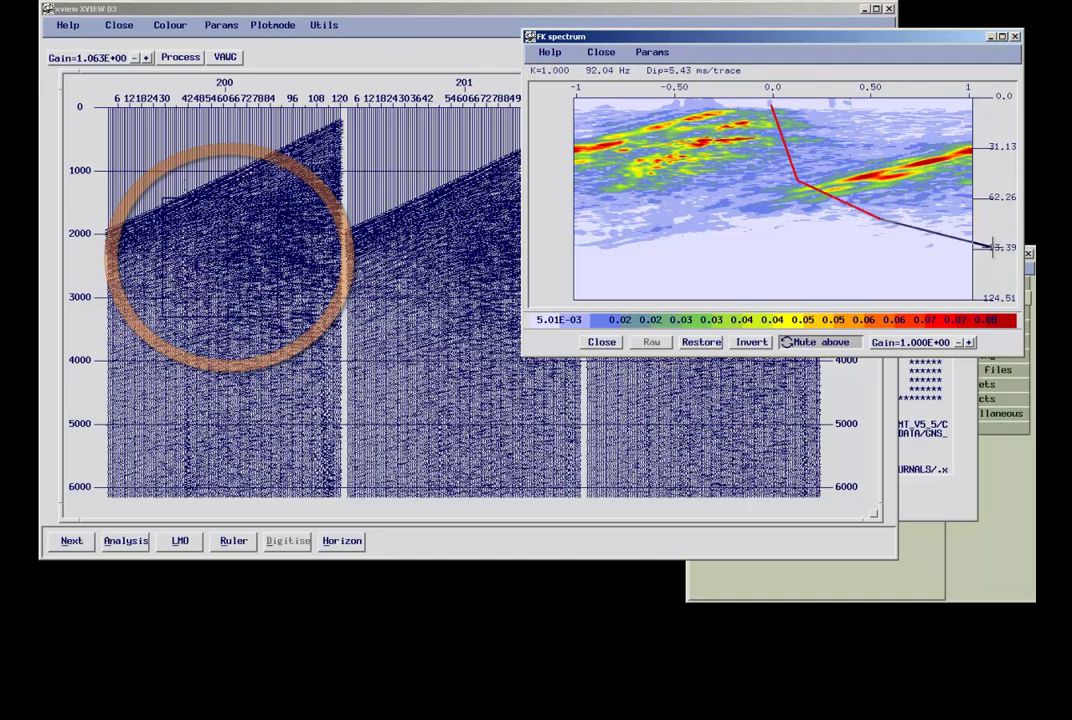
right_click(993, 248)
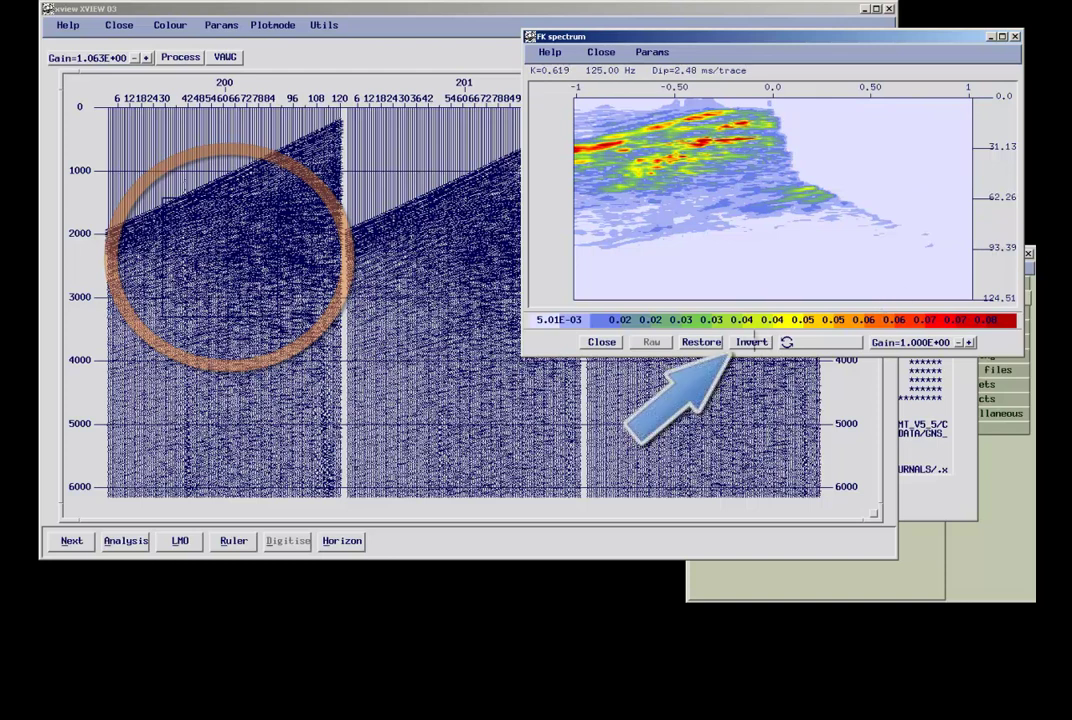
View the inverse-transformed gather 200 and its difference image, then close the FK spectrum
click(751, 342)
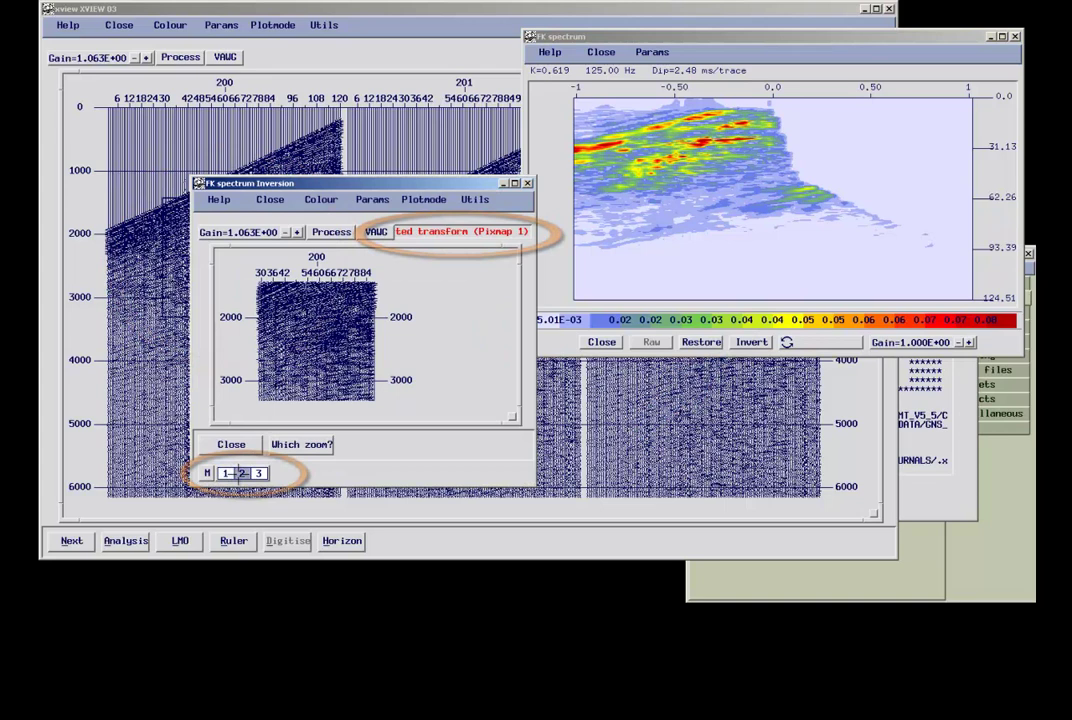
click(259, 473)
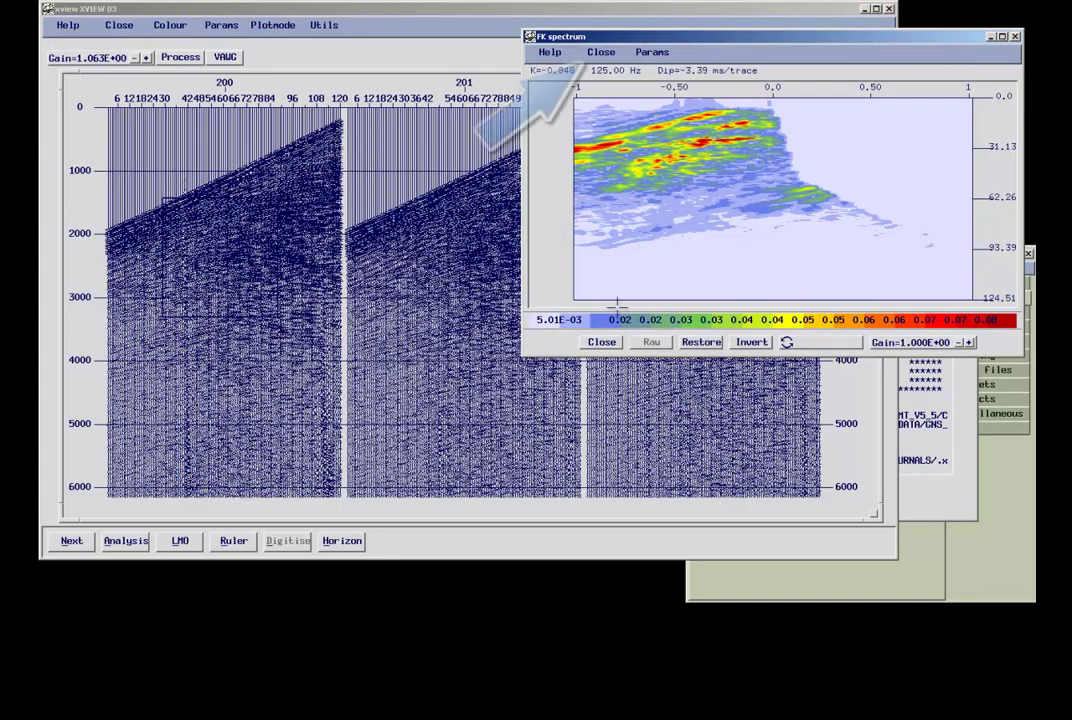
click(598, 52)
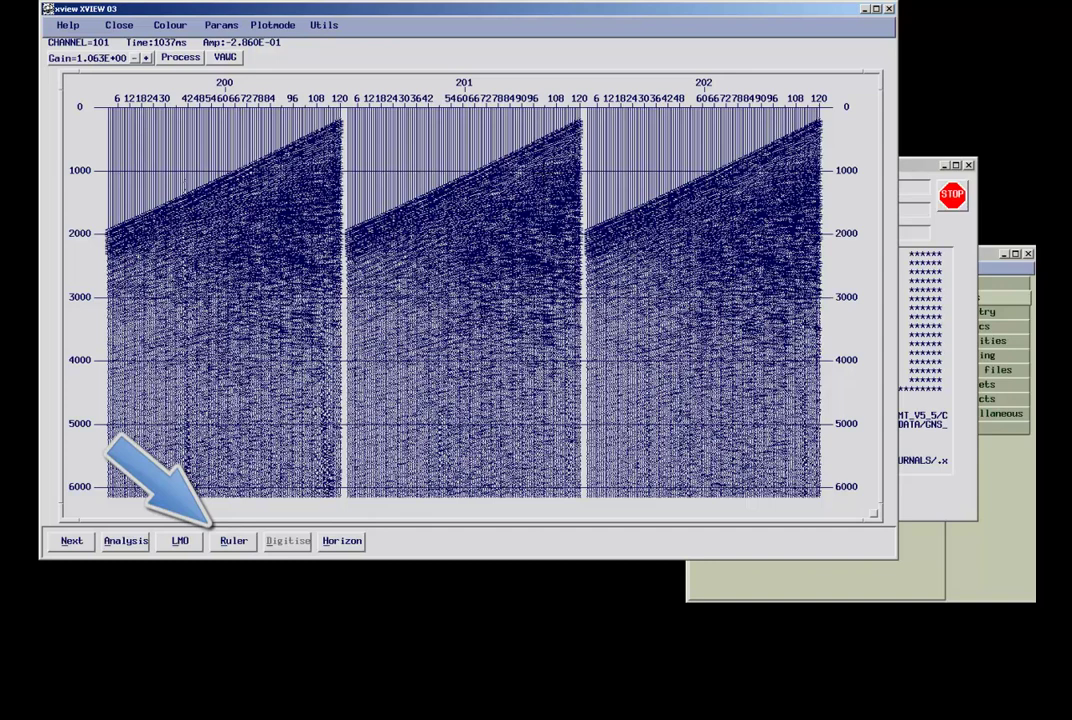
Ruler-measure gather 200's first arrivals (-1716 m/s) and a reflection hyperbola (T0 3121 ms, Vrms 1374 m/s)
click(233, 540)
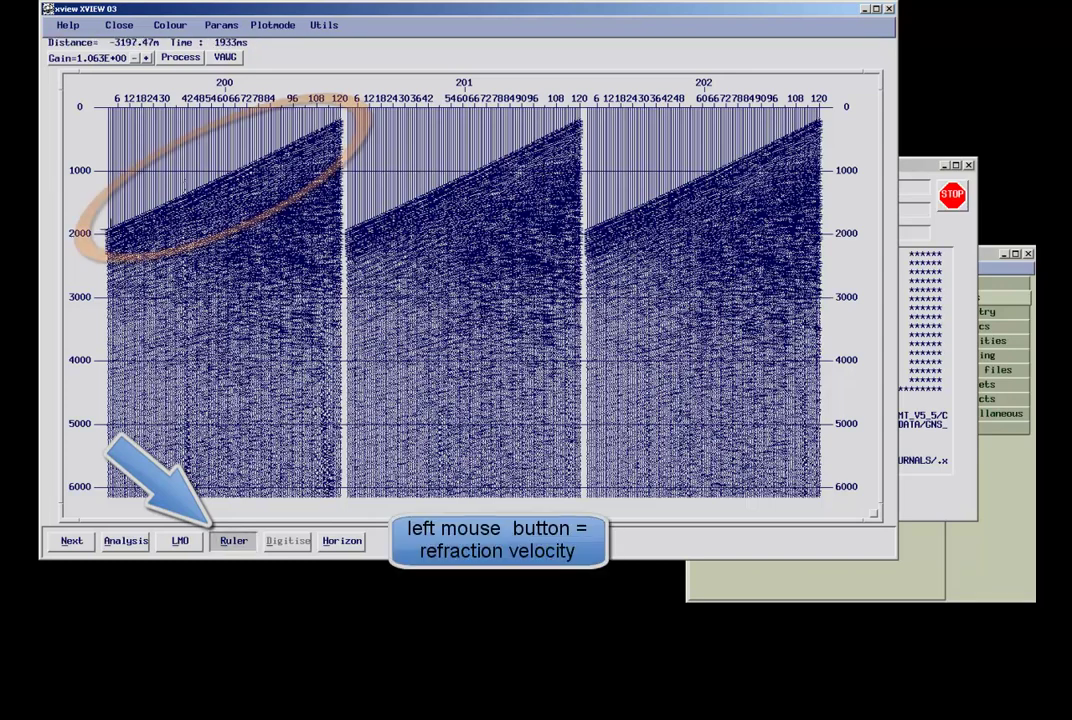
drag(128, 219, 318, 121)
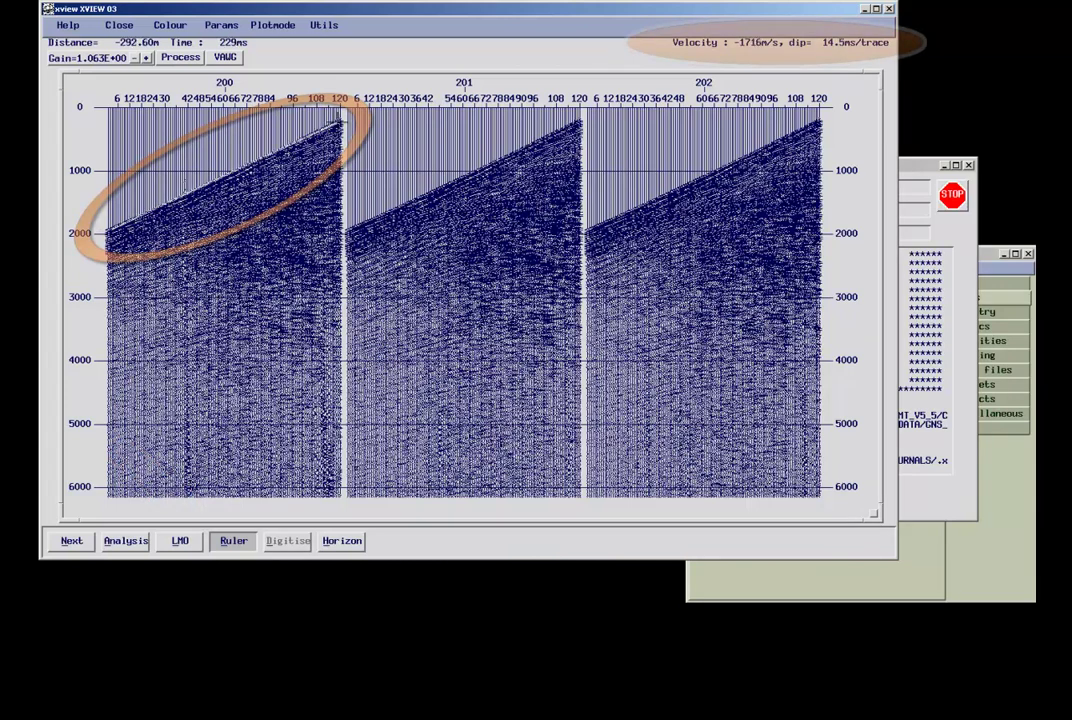
click(233, 540)
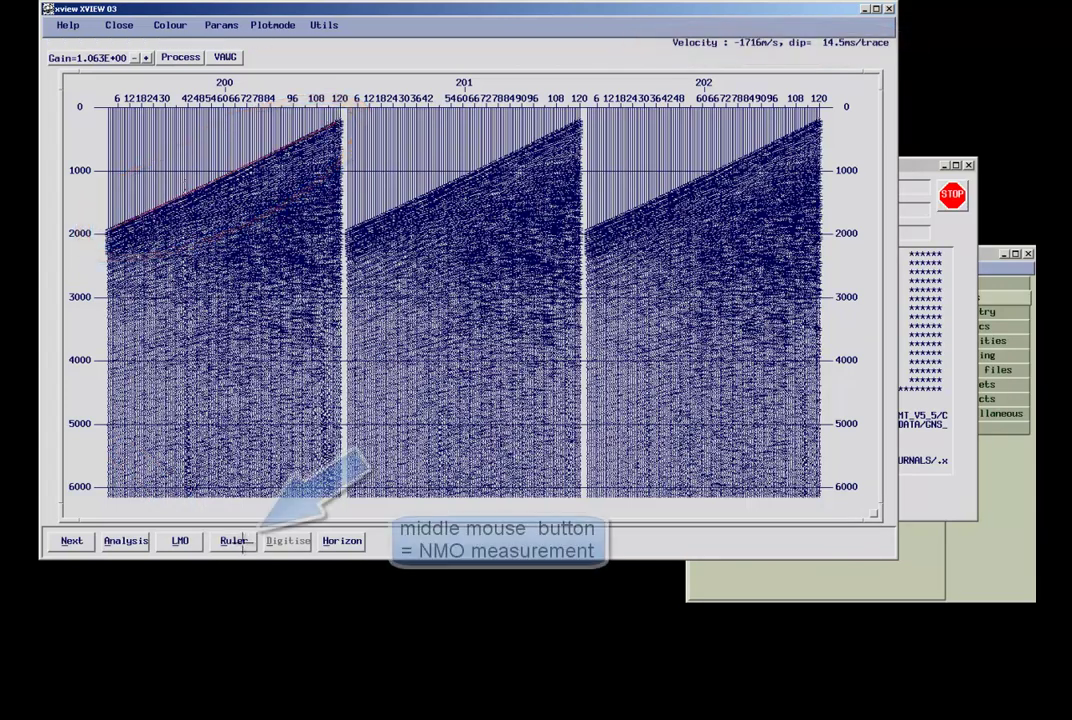
click(233, 540)
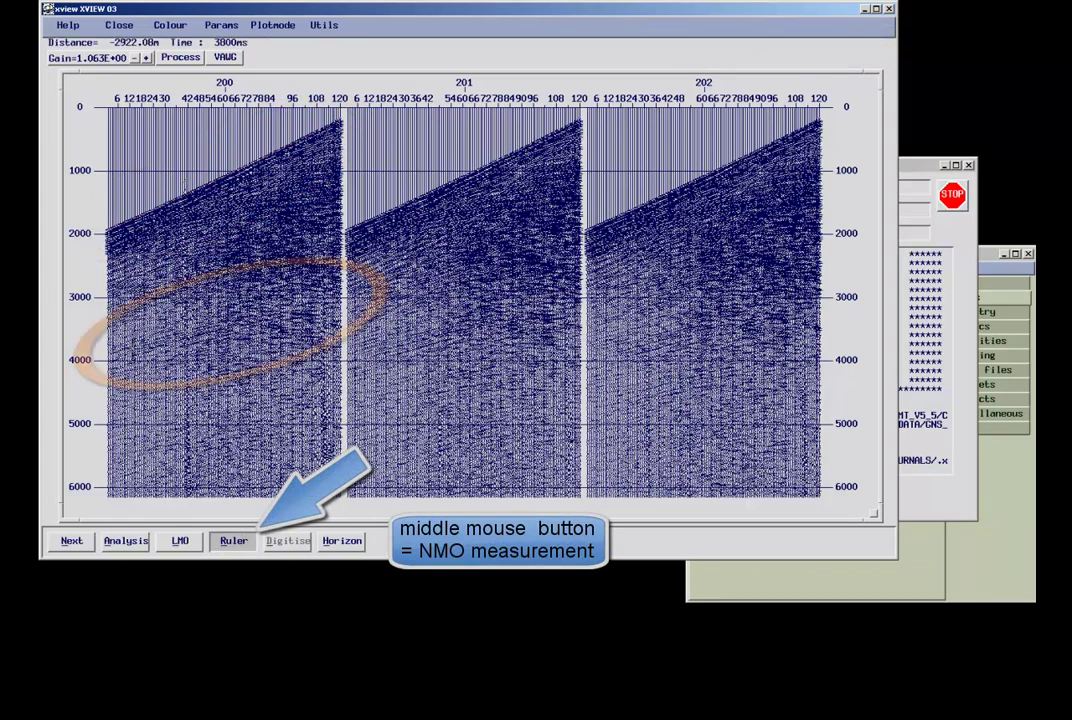
drag(330, 318, 328, 304)
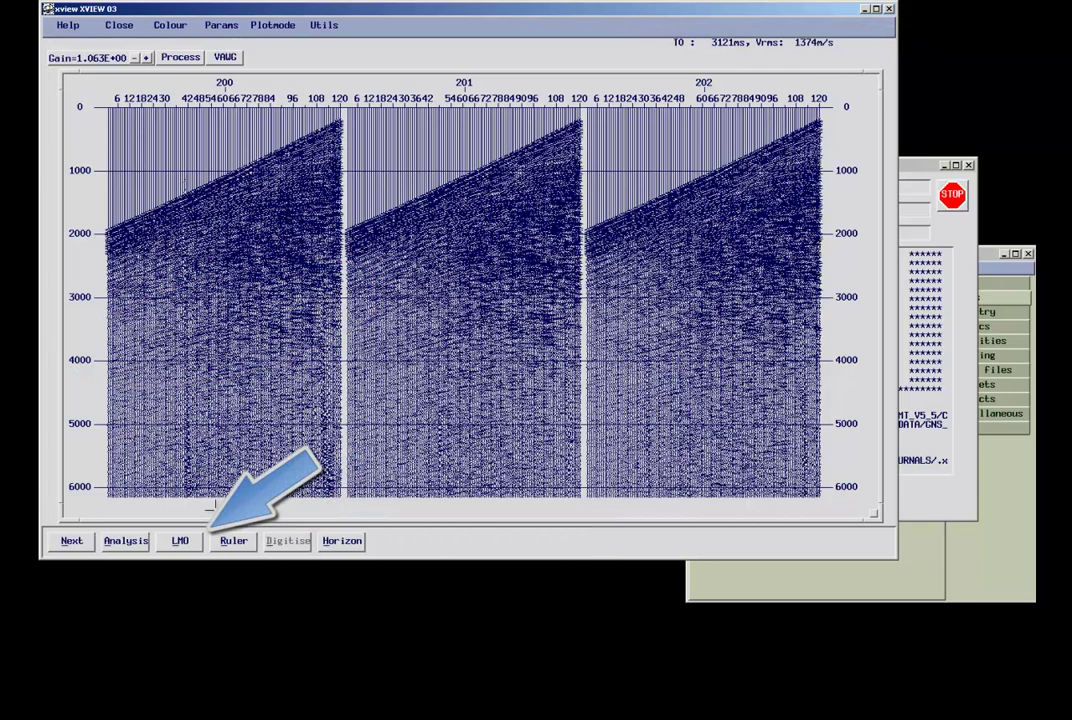
click(180, 540)
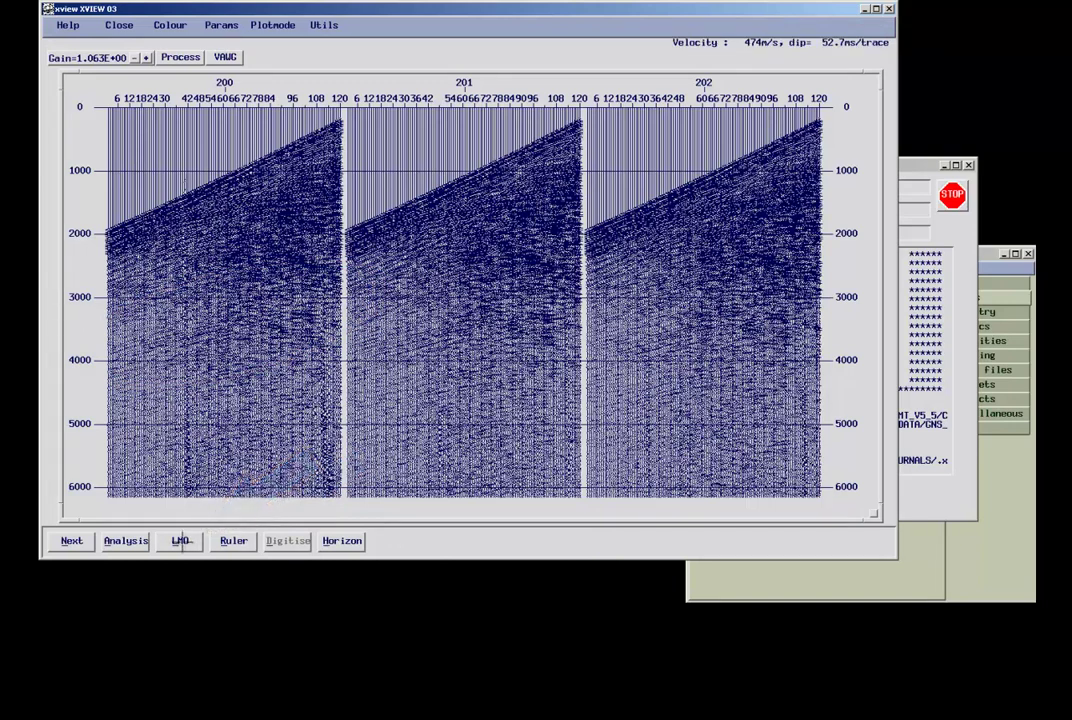
click(182, 541)
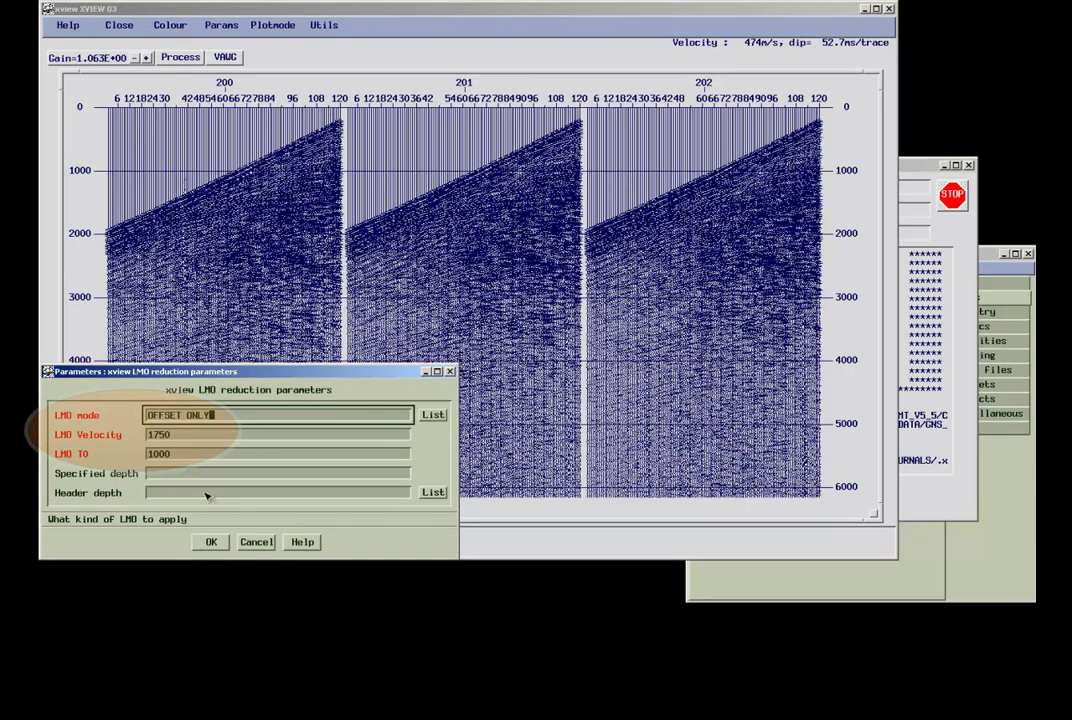
click(211, 542)
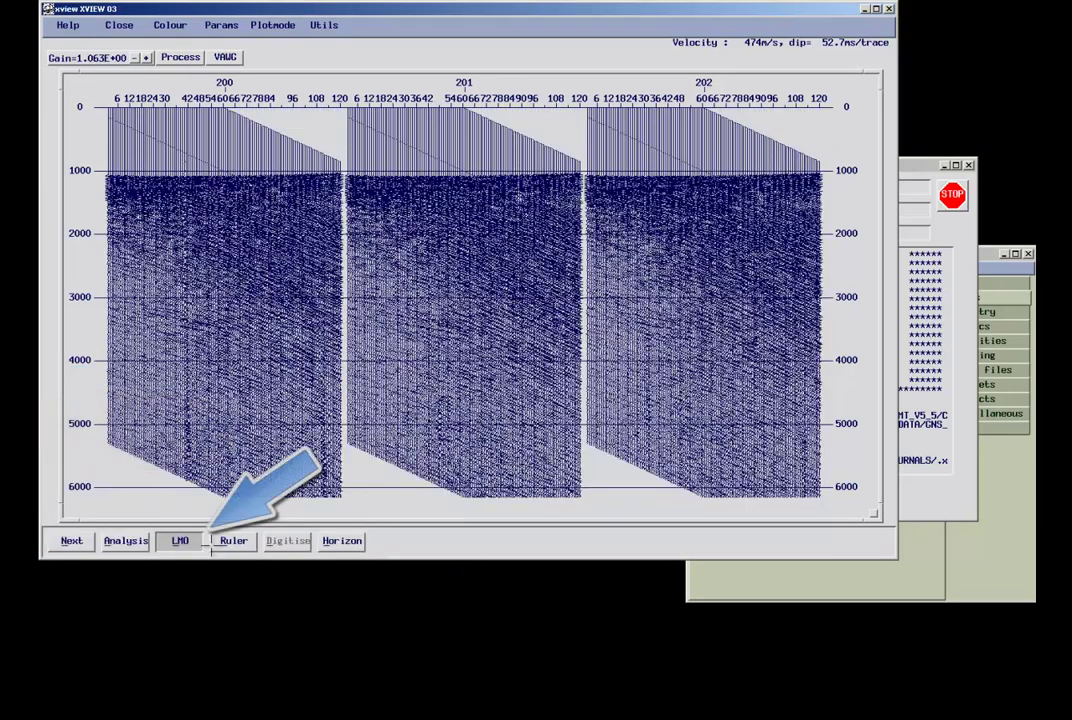
click(182, 541)
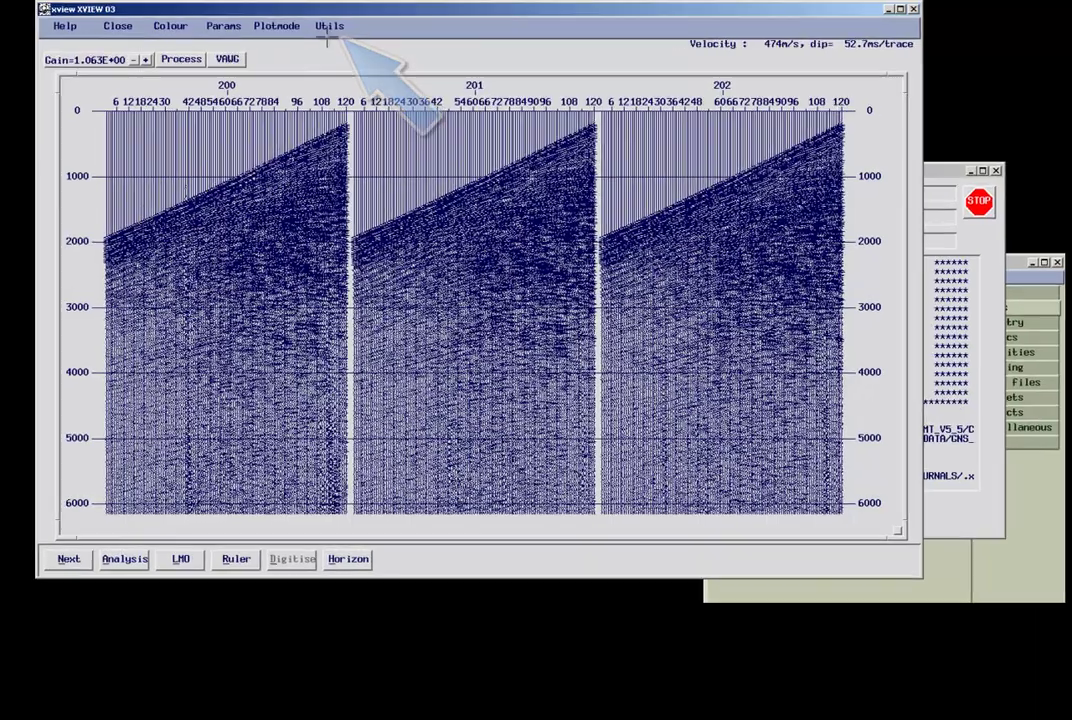
Overlay offset lines at refractor velocity 1750 m/s, replacing 2000, on gathers 200–202
click(324, 24)
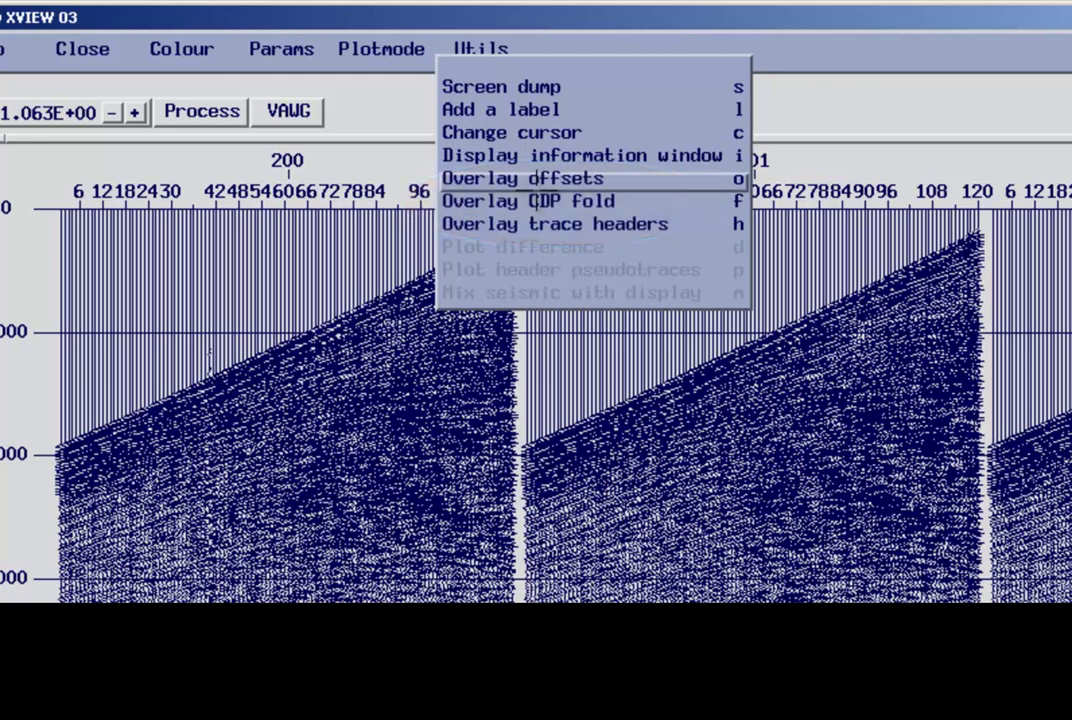
click(533, 180)
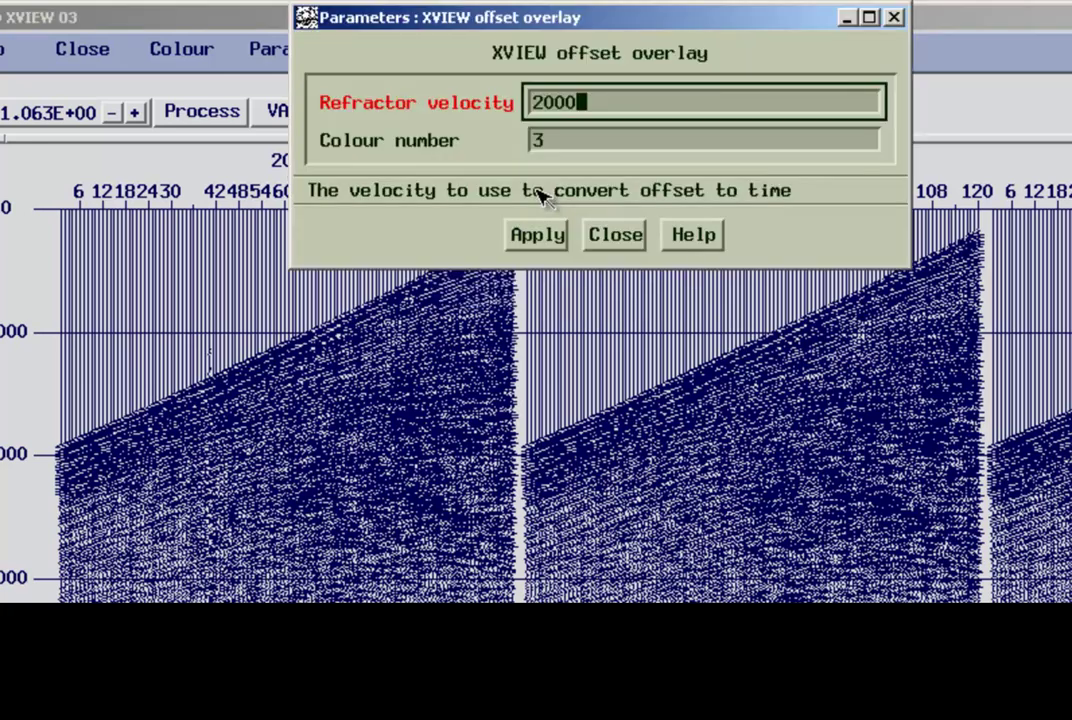
key(BackSpace)
key(BackSpace)
key(BackSpace)
key(BackSpace)
text(1750)
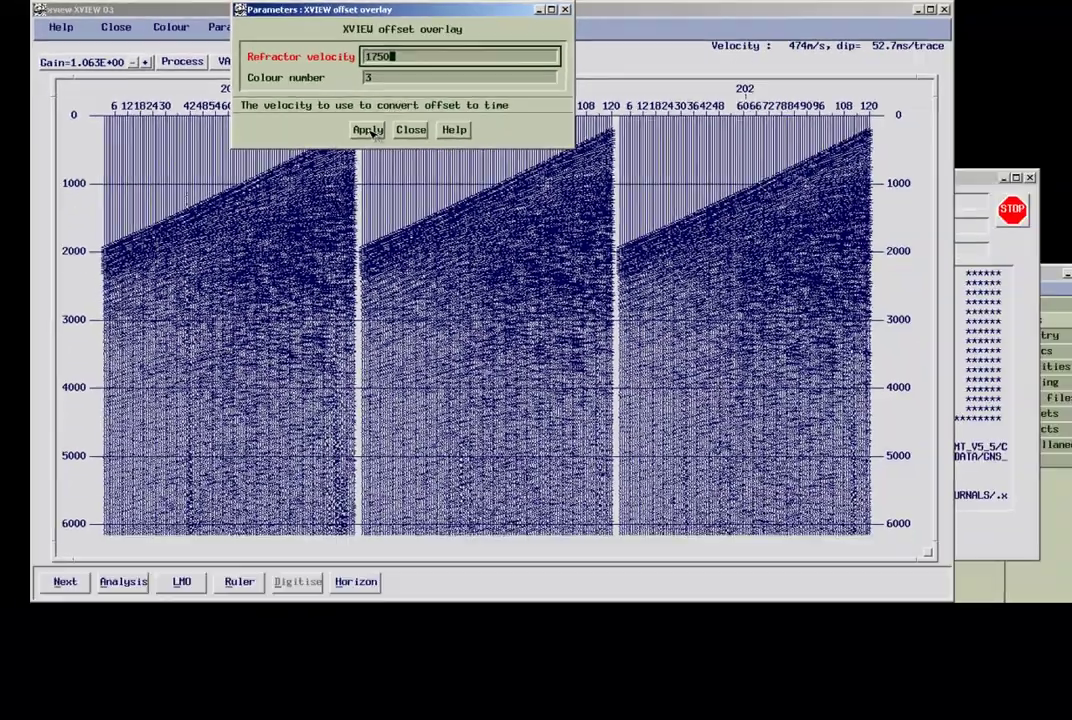
click(537, 234)
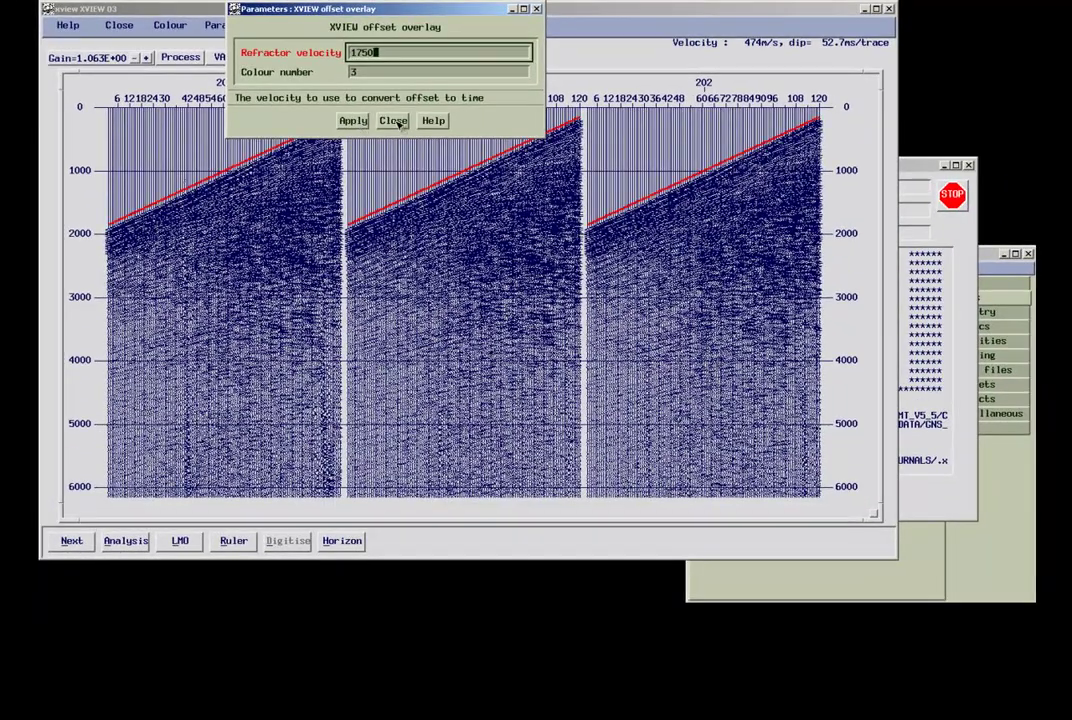
click(395, 121)
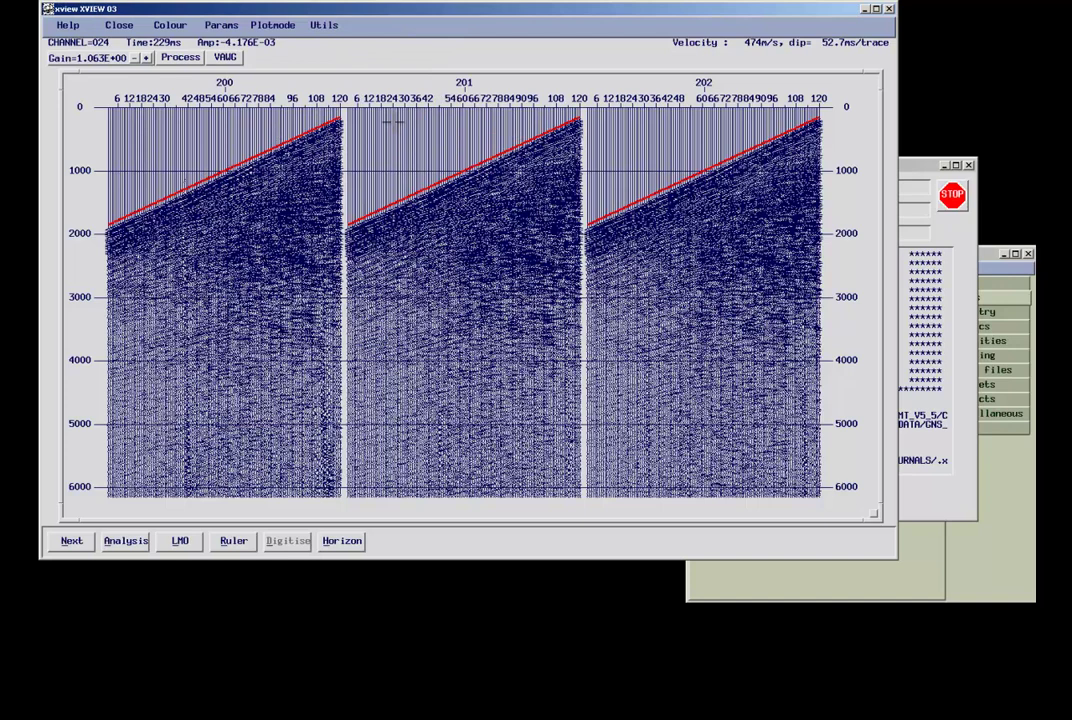
click(323, 25)
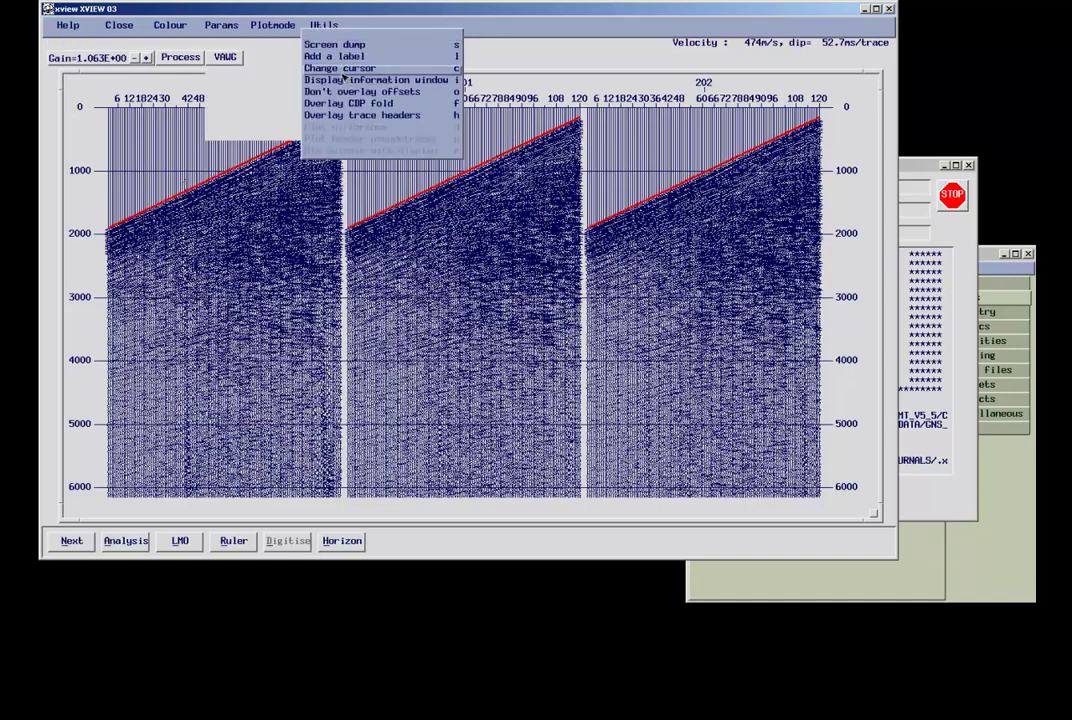